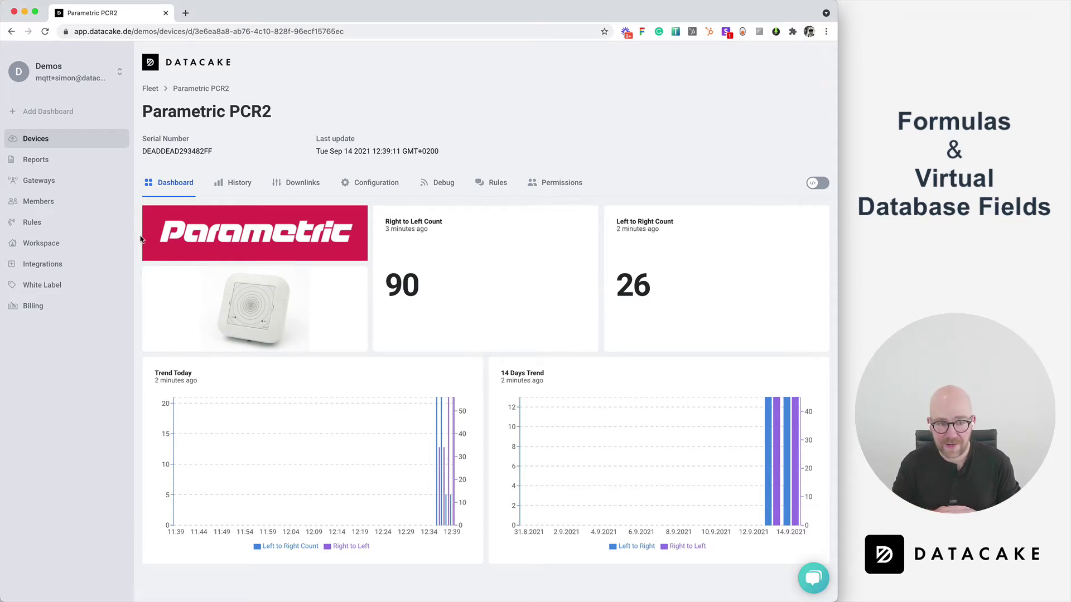
# Open the device's configuration and review the identifiers and type of the Left to Right and Right to Left fields.
pyautogui.click(357, 188)
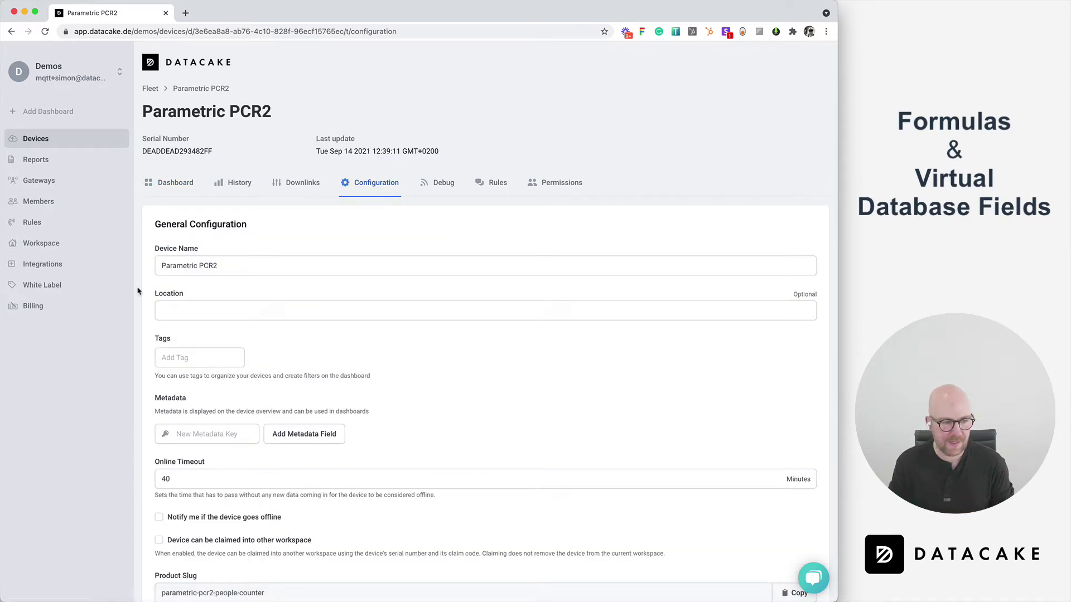
pyautogui.scroll(-6, 137, 291)
pyautogui.scroll(-15, 138, 291)
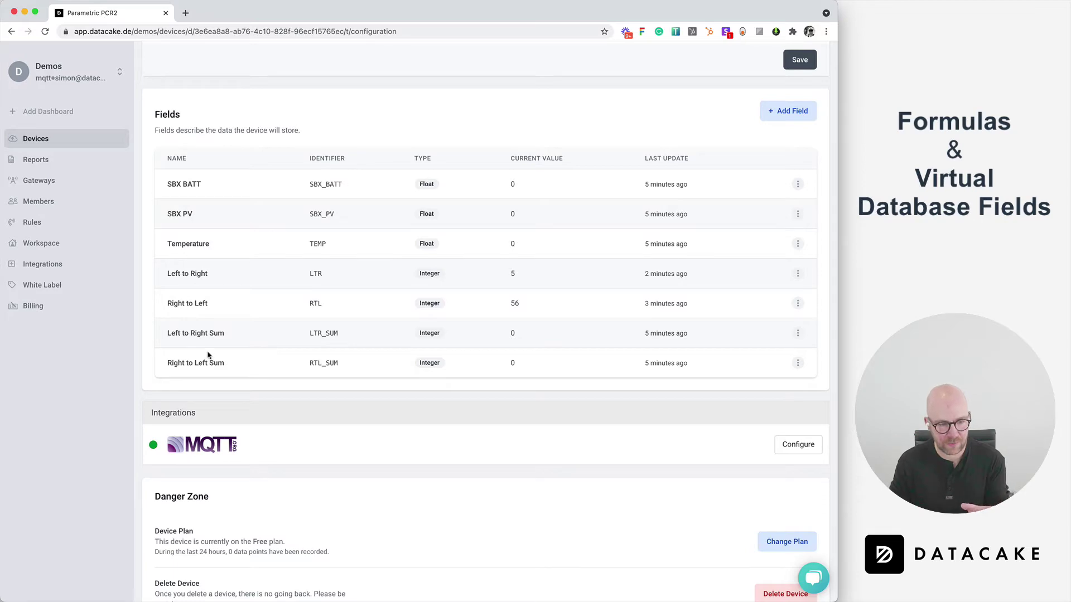
pyautogui.click(780, 115)
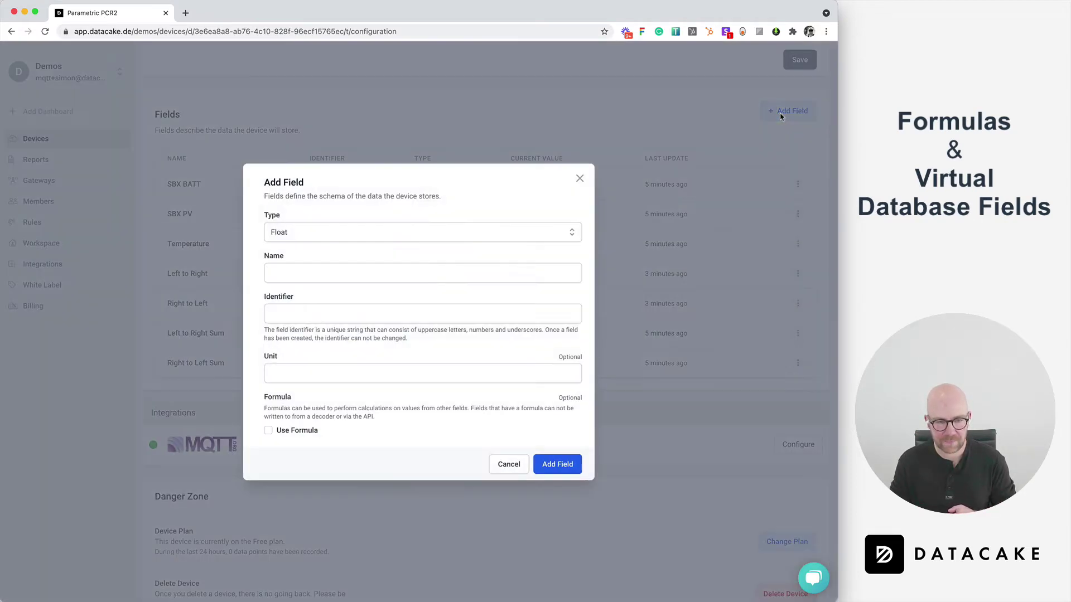
pyautogui.click(580, 179)
pyautogui.doubleClick(313, 273)
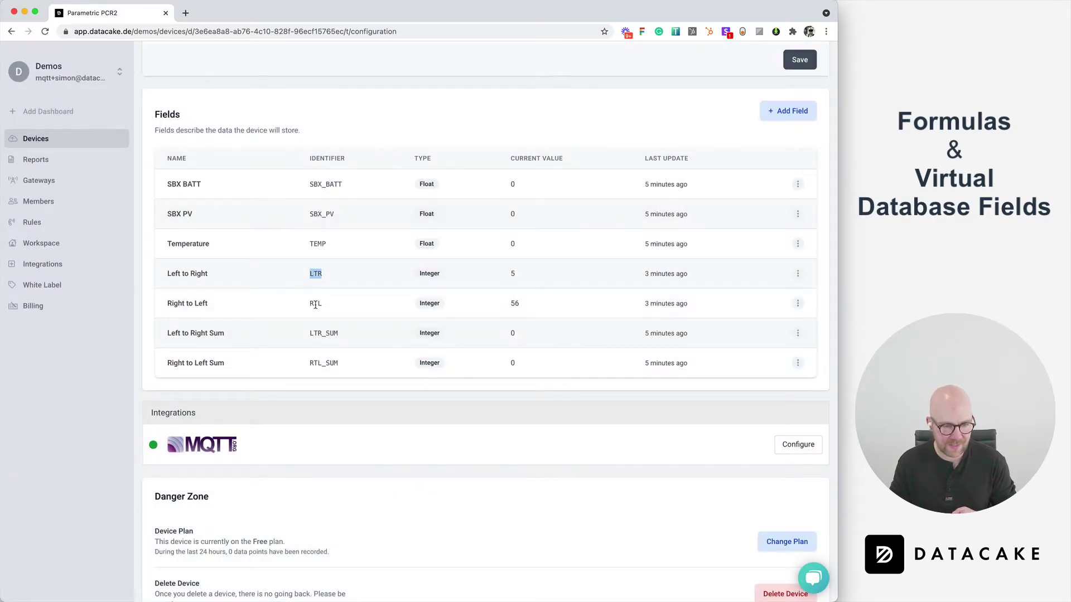
pyautogui.doubleClick(315, 303)
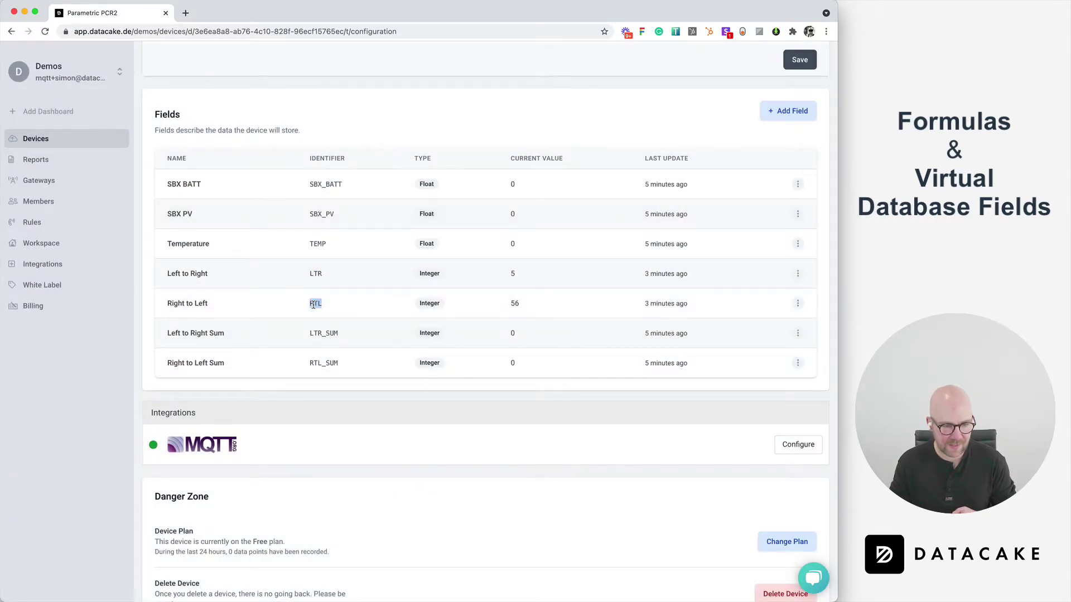
pyautogui.doubleClick(316, 273)
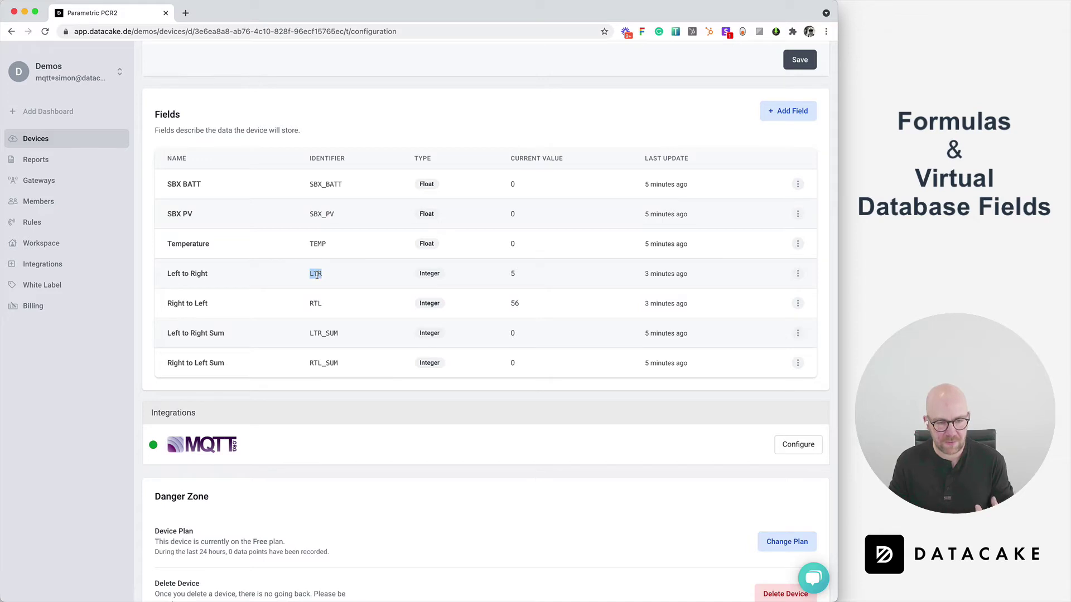
pyautogui.doubleClick(430, 275)
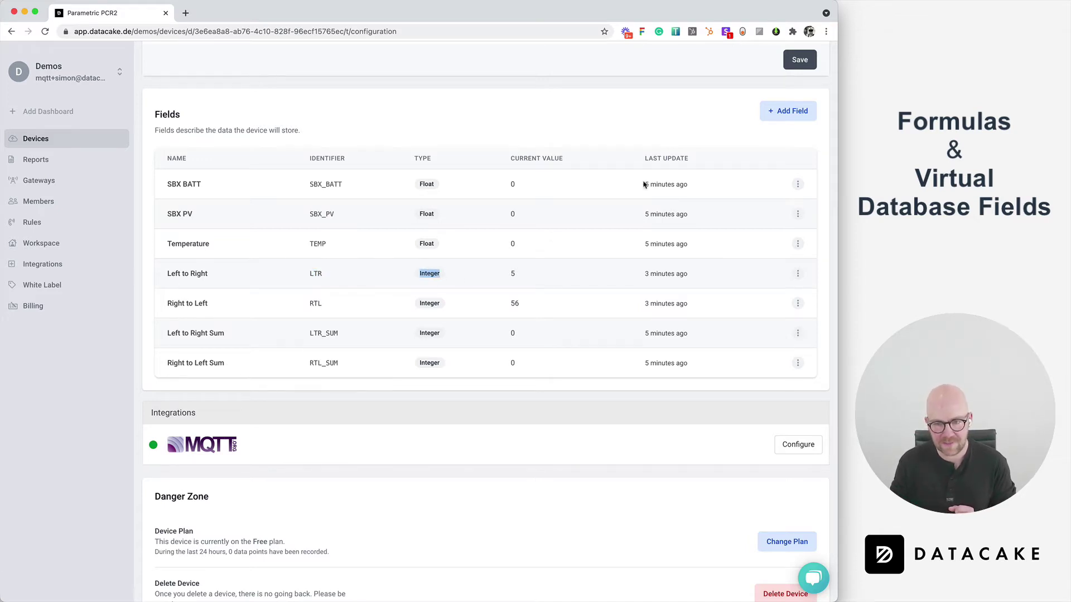
# Start a new device field of type Integer named "Left to Right Difference".
pyautogui.click(778, 115)
pyautogui.click(354, 240)
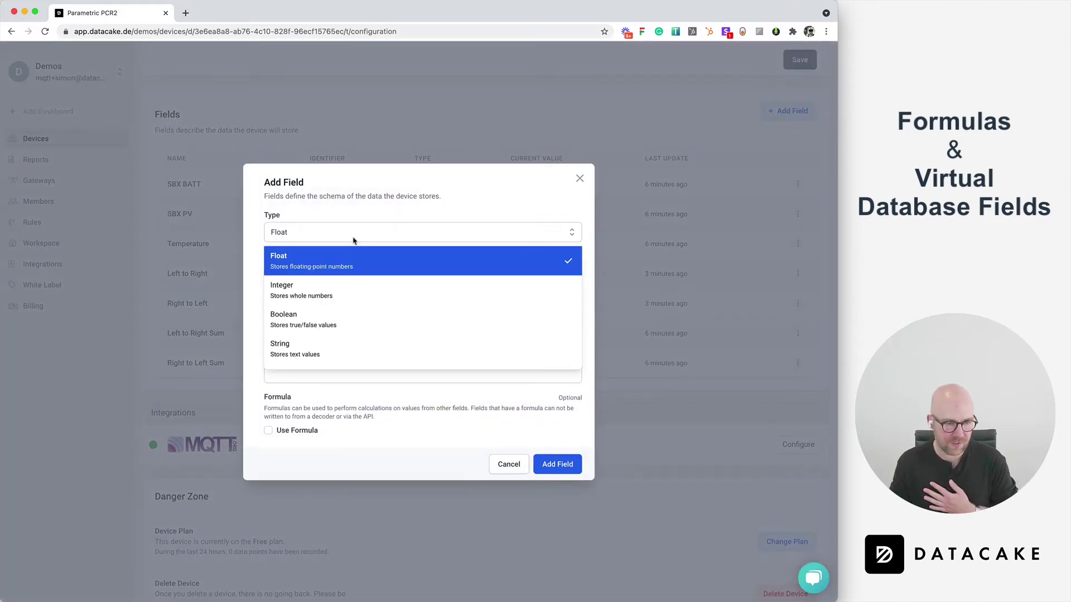
pyautogui.click(345, 294)
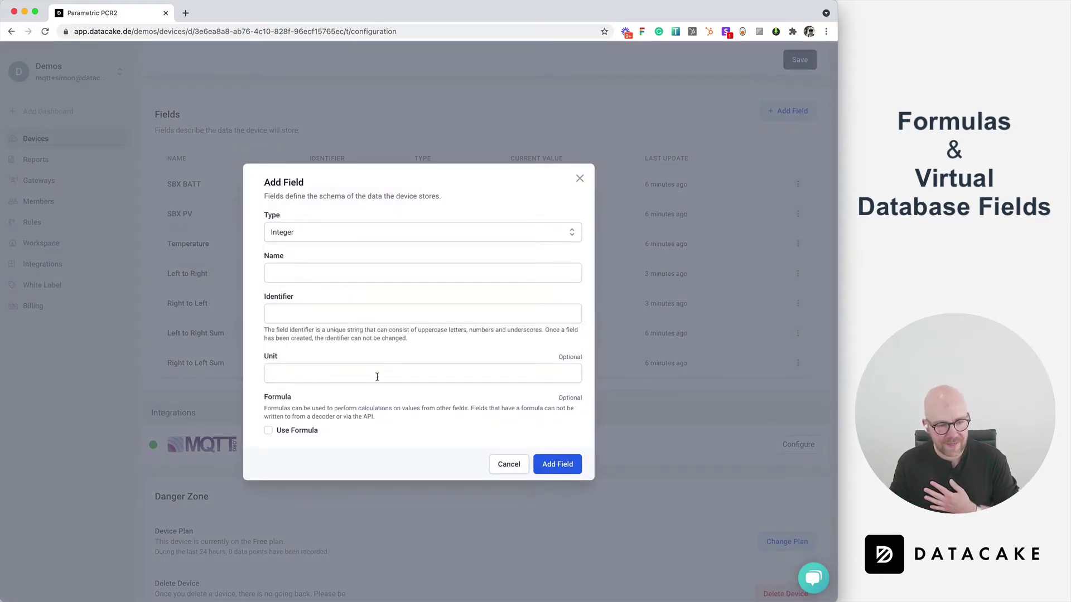
pyautogui.click(305, 271)
pyautogui.write('Left to R')
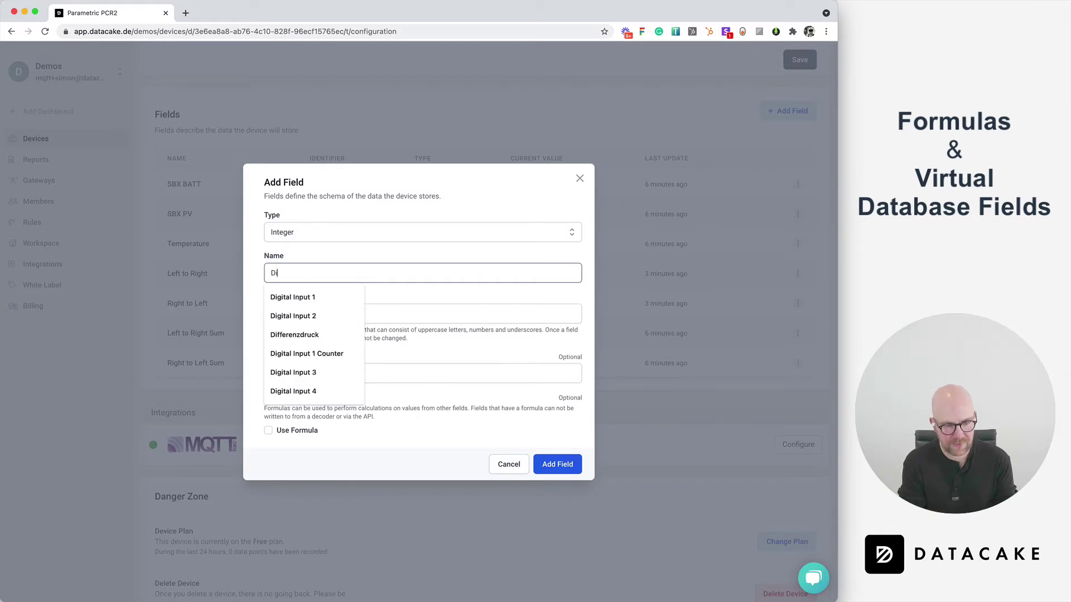
pyautogui.write('ight ')
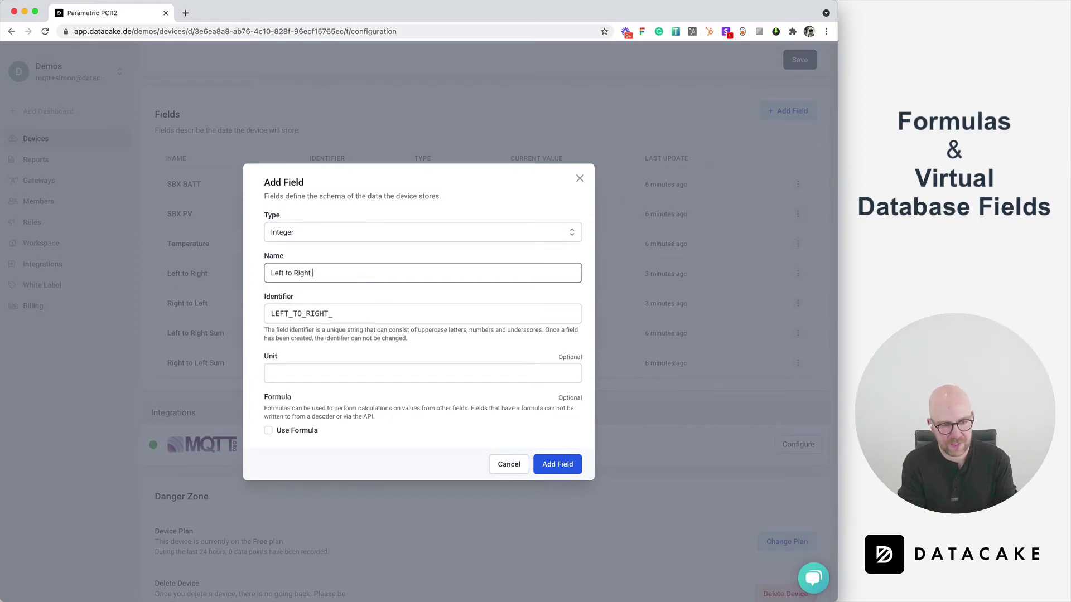
pyautogui.write('Difference')
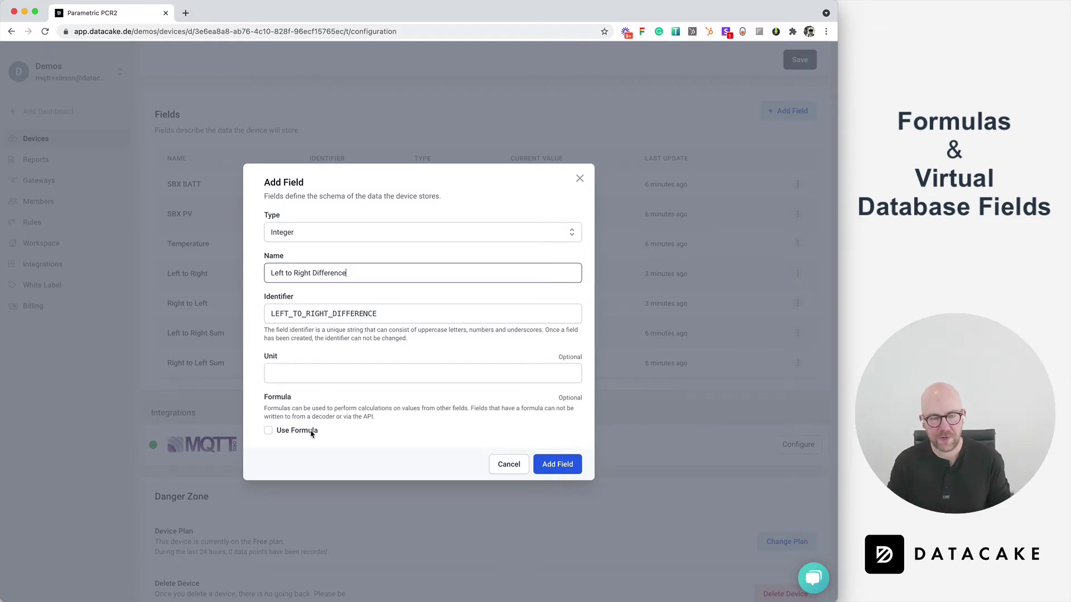
# Enable a formula for the new field, enter LTR - RTL, and test its evaluation.
pyautogui.click(294, 432)
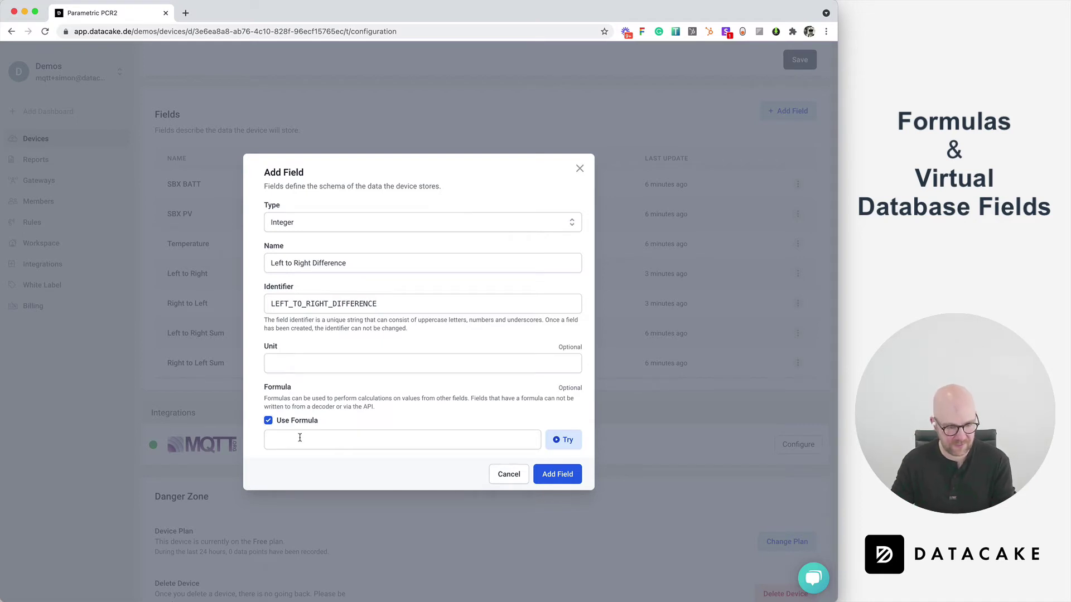
pyautogui.click(300, 438)
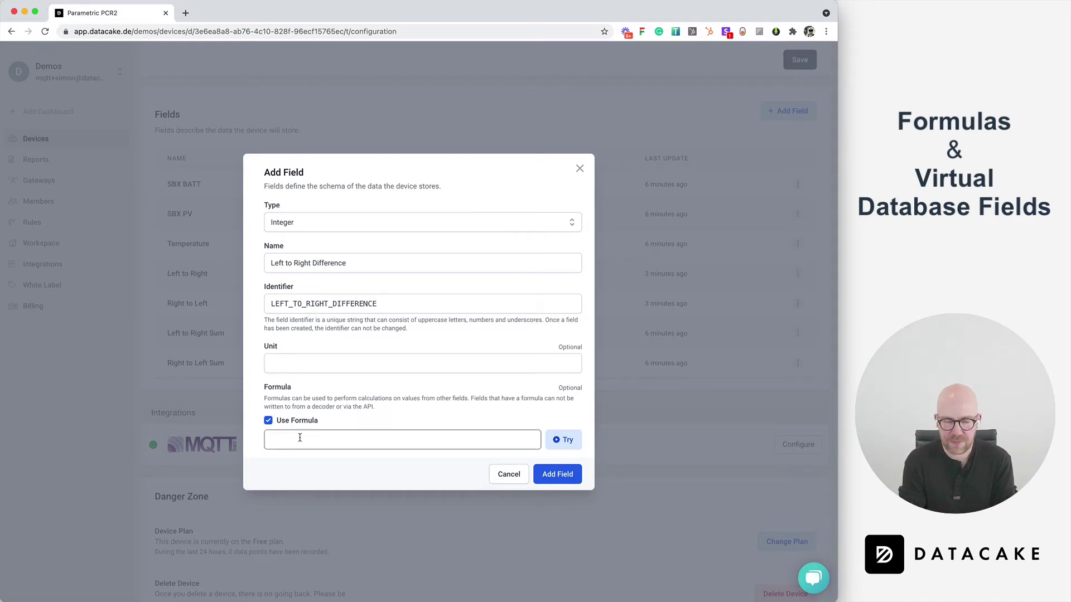
pyautogui.write('LTR')
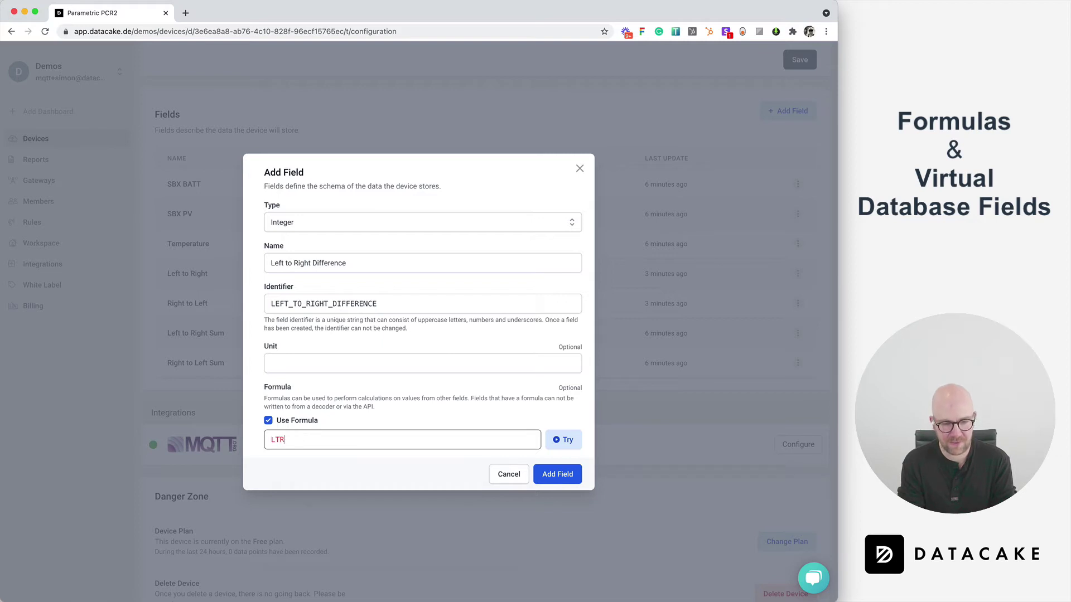
pyautogui.write(' - RTL')
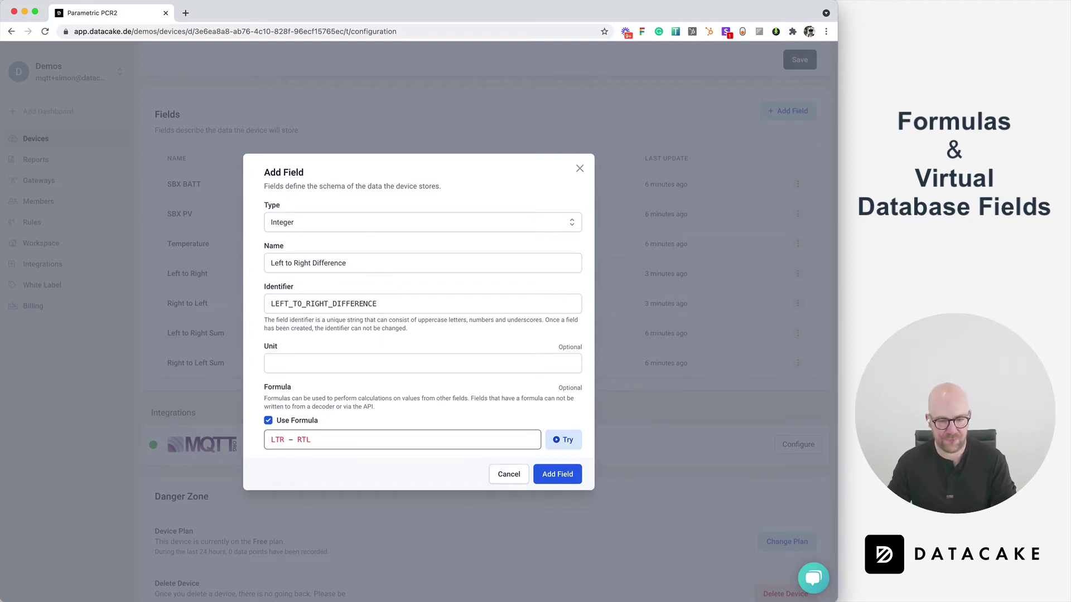
pyautogui.click(562, 440)
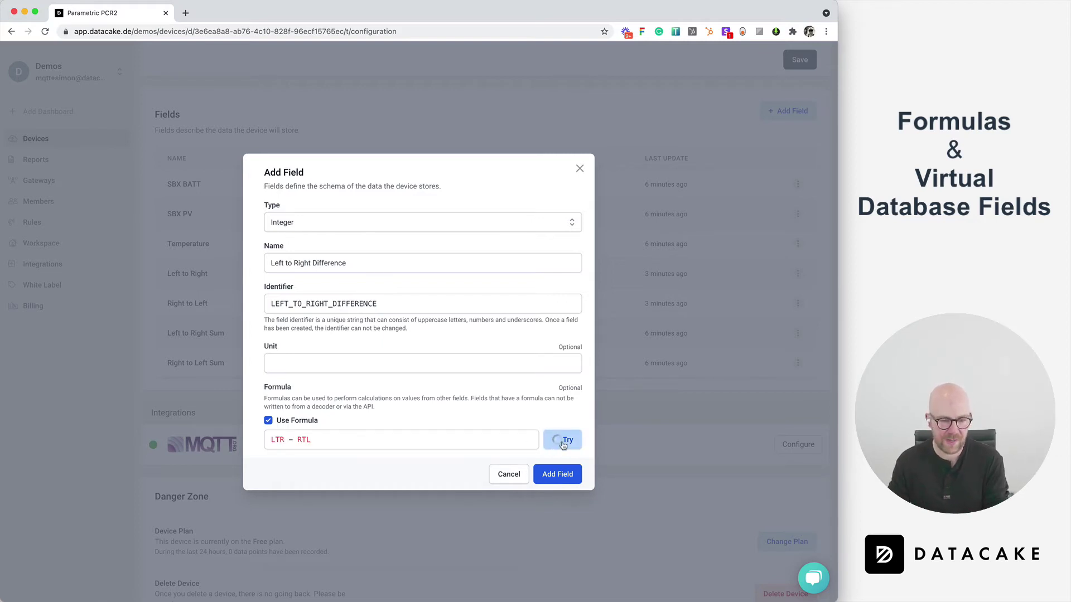
pyautogui.moveTo(290, 445); pyautogui.dragTo(355, 446)
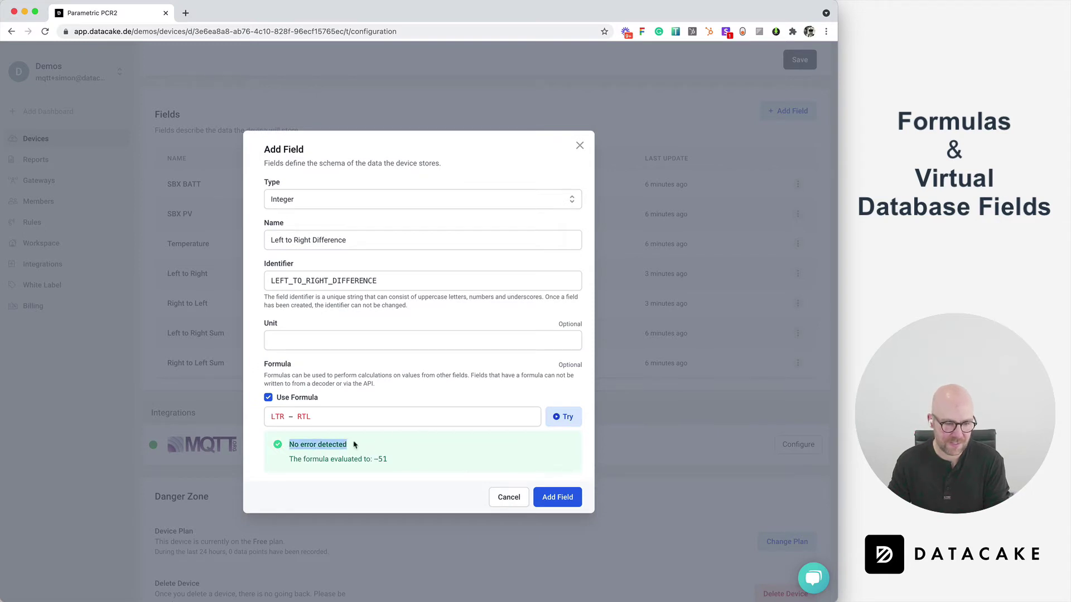
pyautogui.doubleClick(381, 459)
pyautogui.tripleClick(382, 459)
pyautogui.click(391, 460)
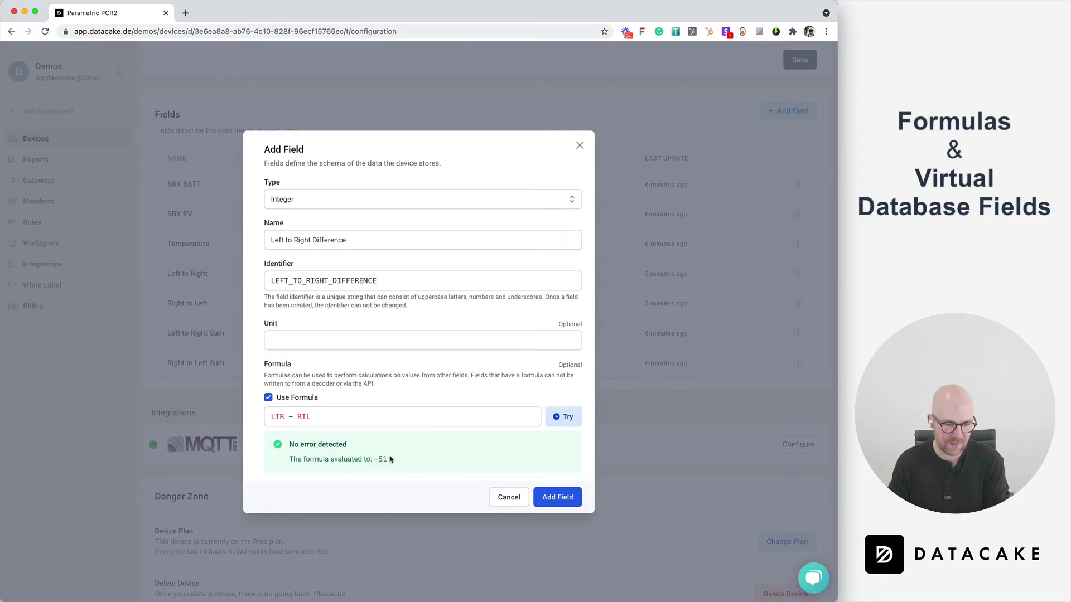
# Replace the formula with RTL - LTR, test it, and add the field to the device.
pyautogui.click(355, 416)
pyautogui.tripleClick(355, 416)
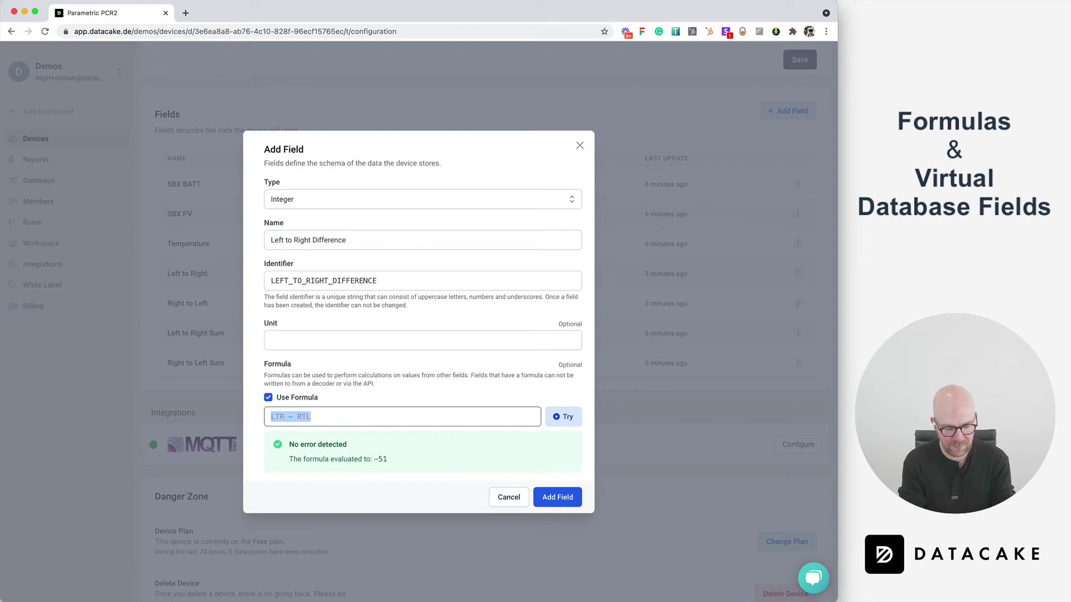
pyautogui.write('RTL - LTR')
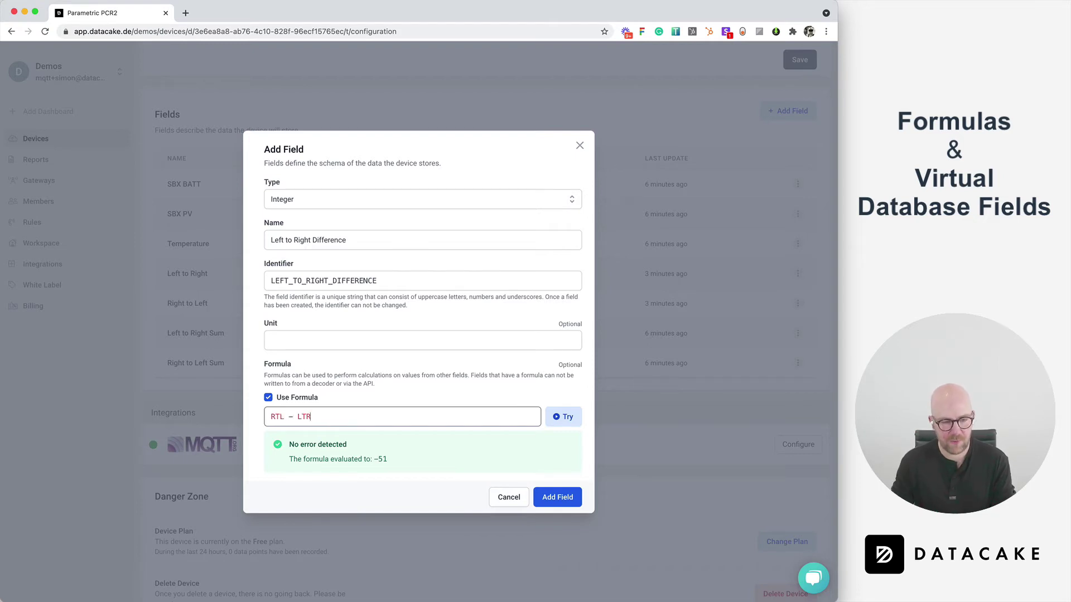
pyautogui.click(562, 417)
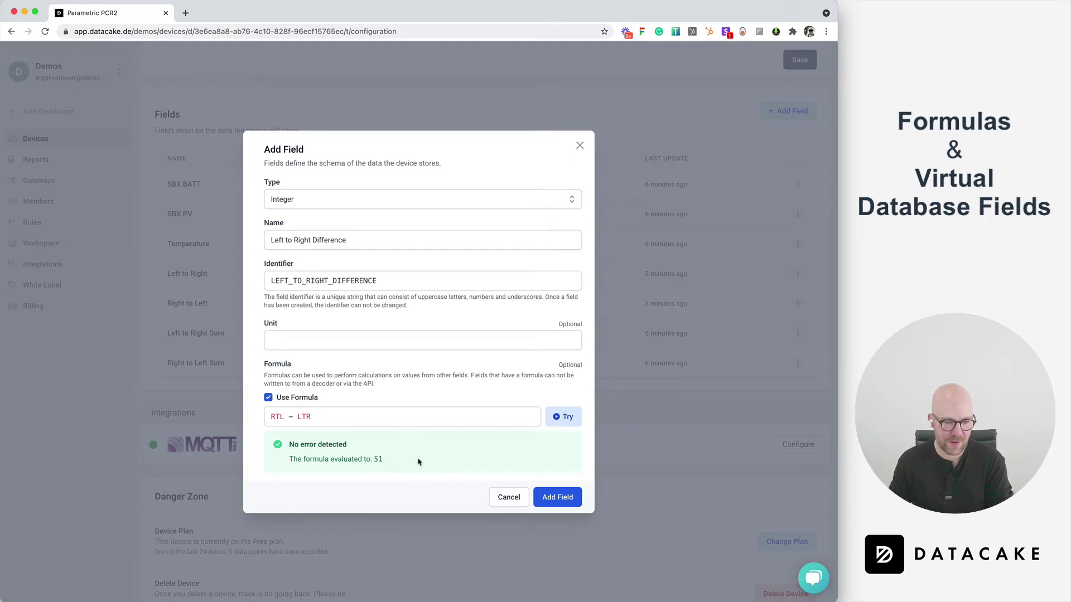
pyautogui.moveTo(419, 463); pyautogui.dragTo(378, 461)
pyautogui.click(387, 464)
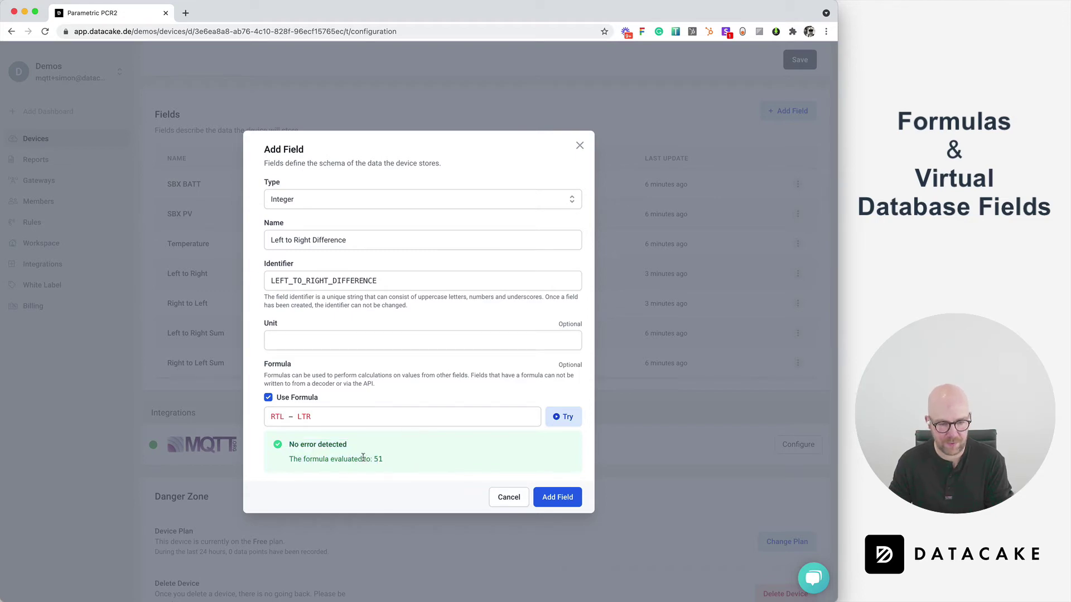
pyautogui.click(555, 497)
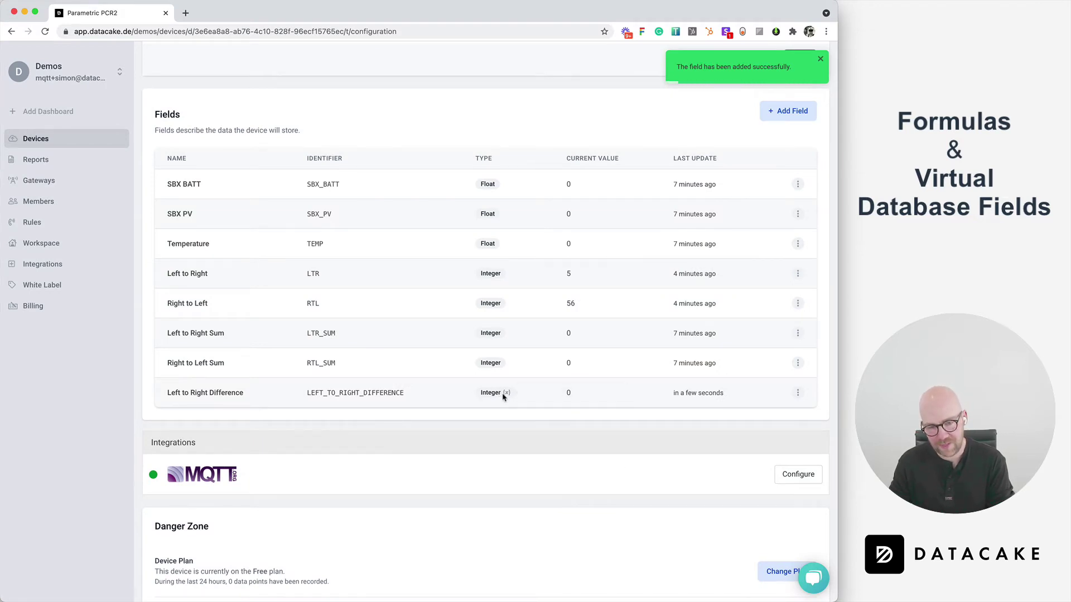
# Set the Left to Right field's value to 100 and check the current value of Left to Right Difference.
pyautogui.moveTo(501, 396)
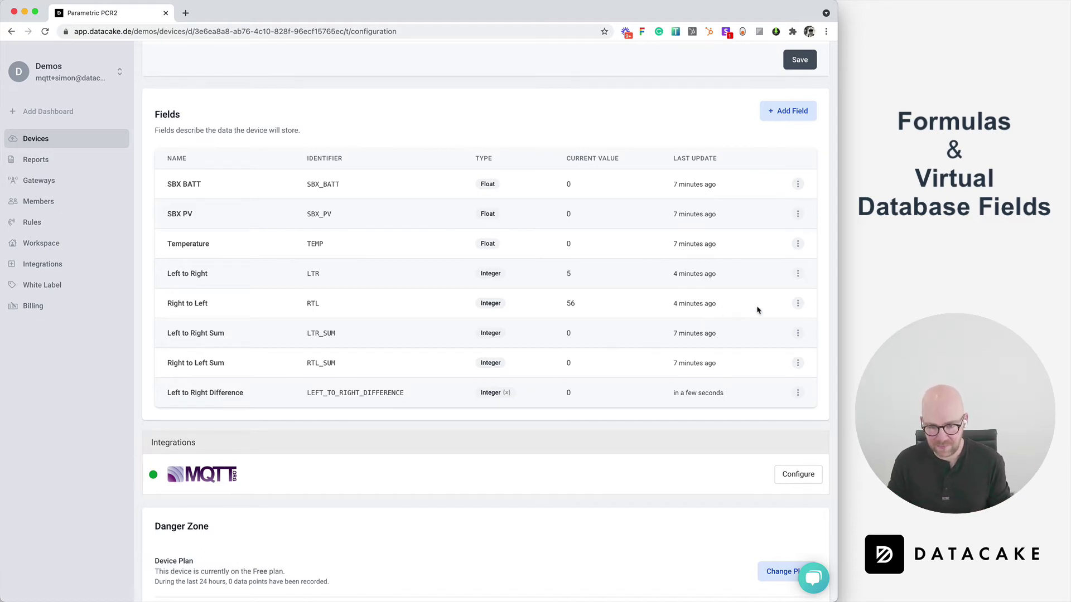
pyautogui.click(798, 274)
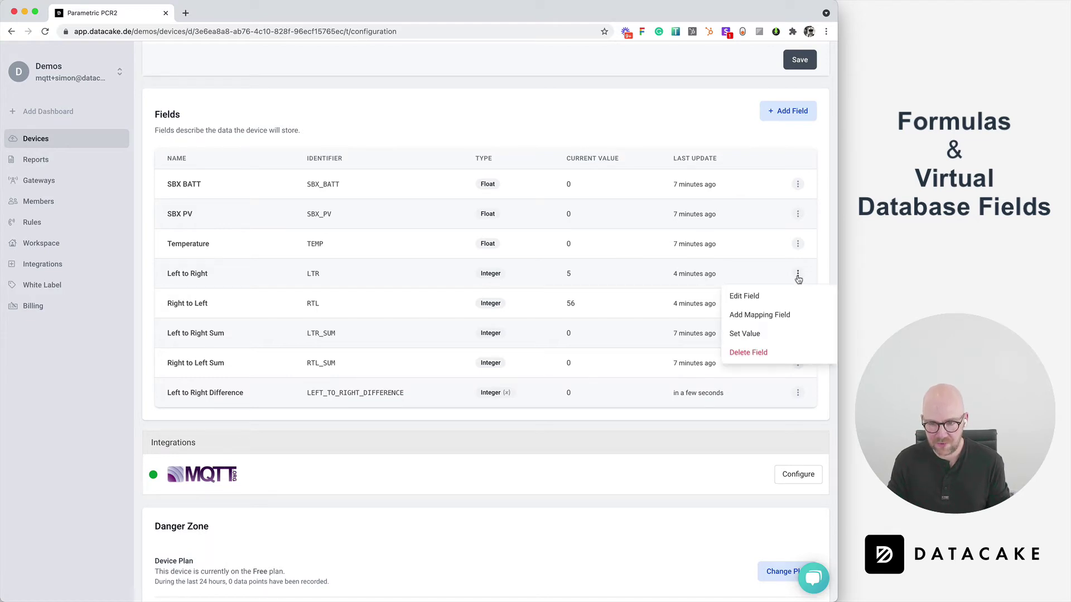
pyautogui.click(762, 335)
pyautogui.doubleClick(332, 324)
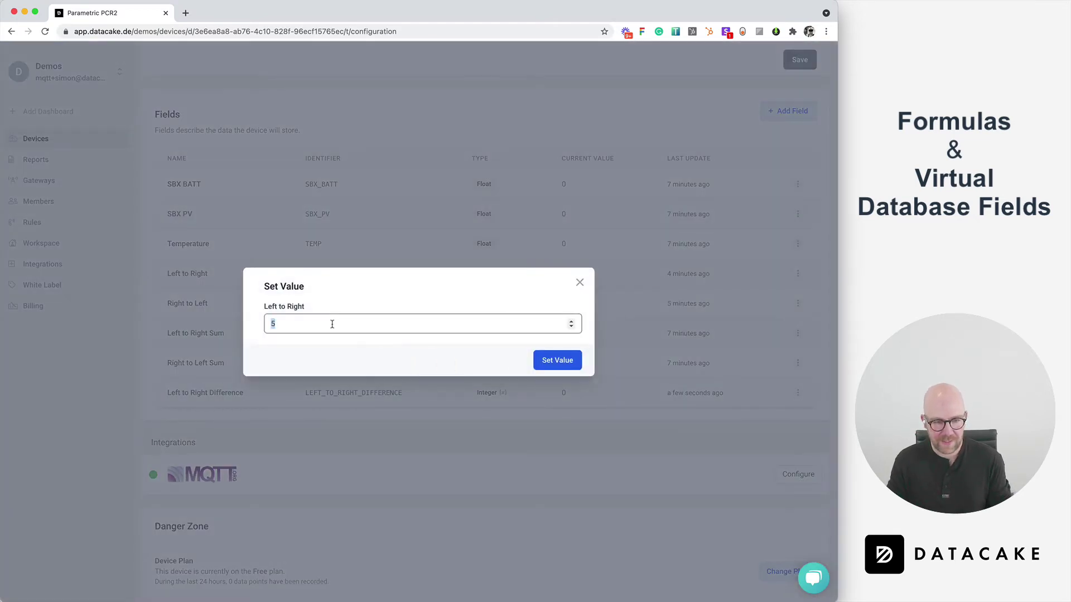
pyautogui.write('100')
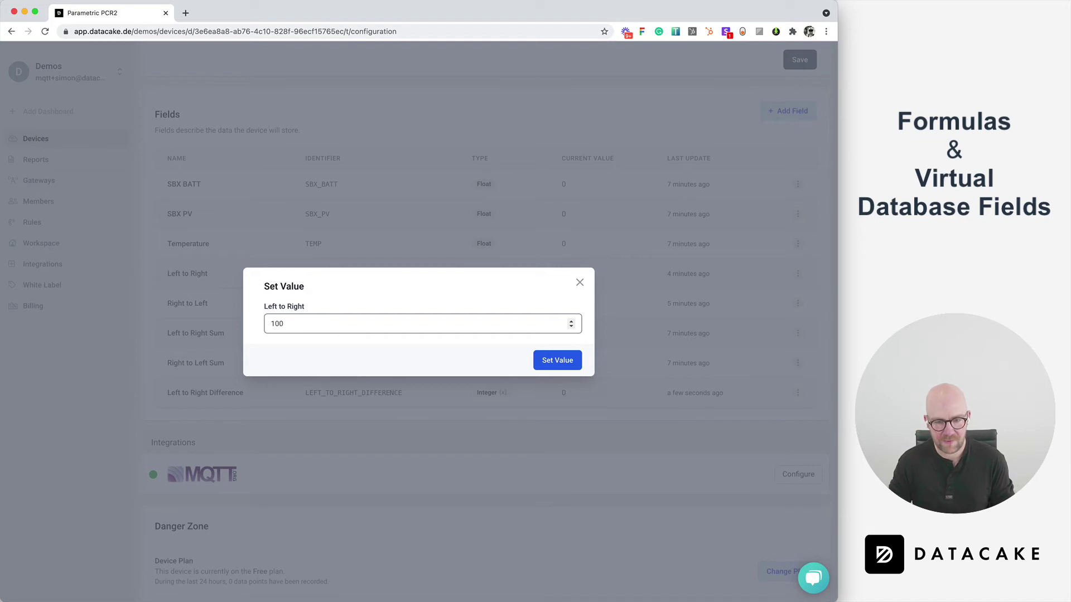
pyautogui.click(544, 363)
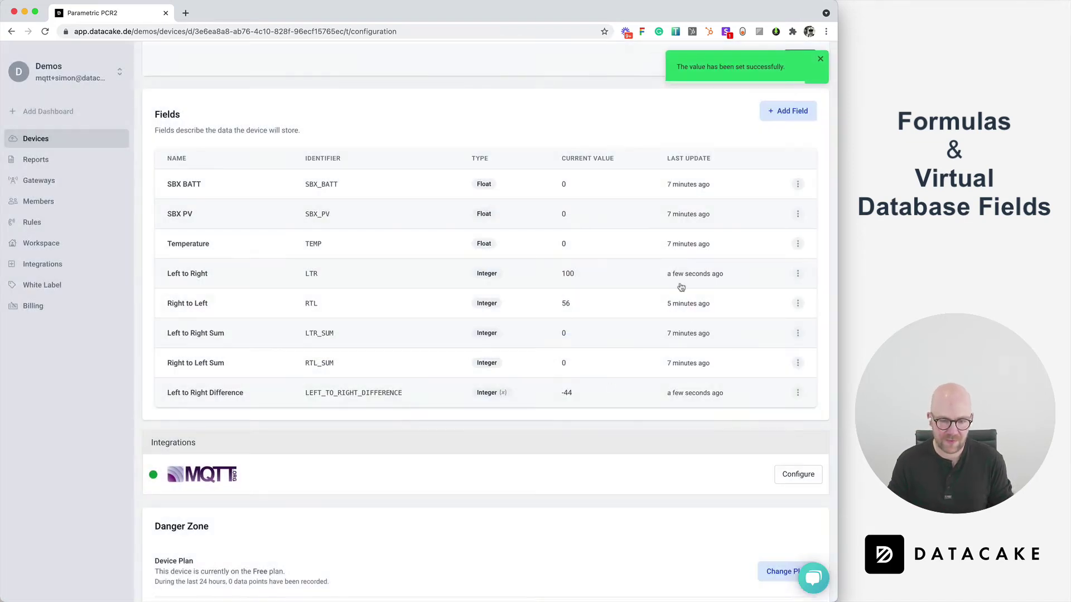
pyautogui.moveTo(555, 394); pyautogui.dragTo(591, 394)
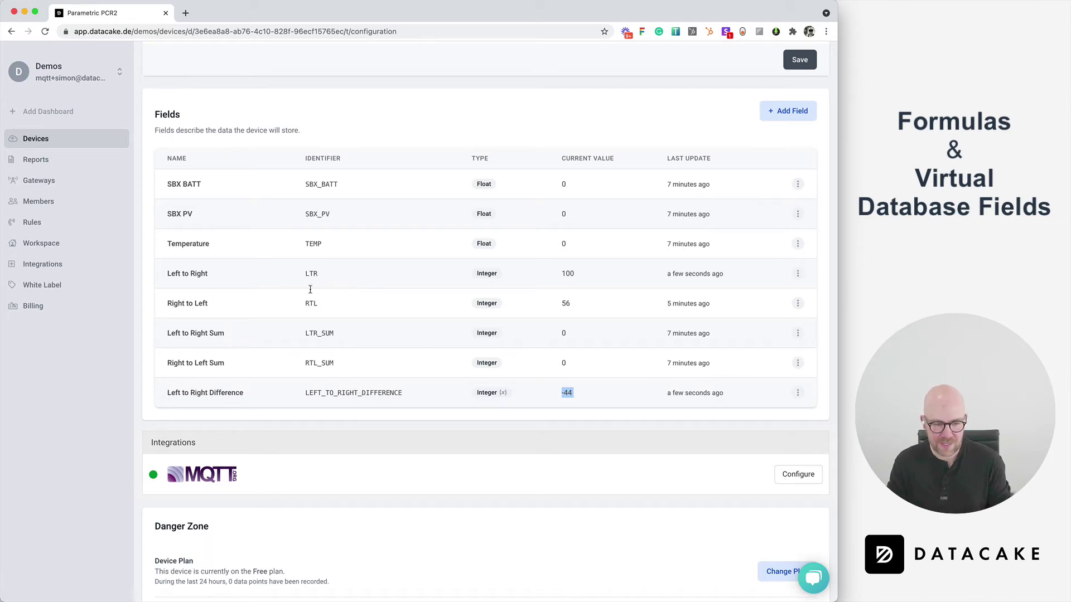
# Open the Left to Right Difference field for editing, test its formula again, and close it without changes.
pyautogui.click(797, 392)
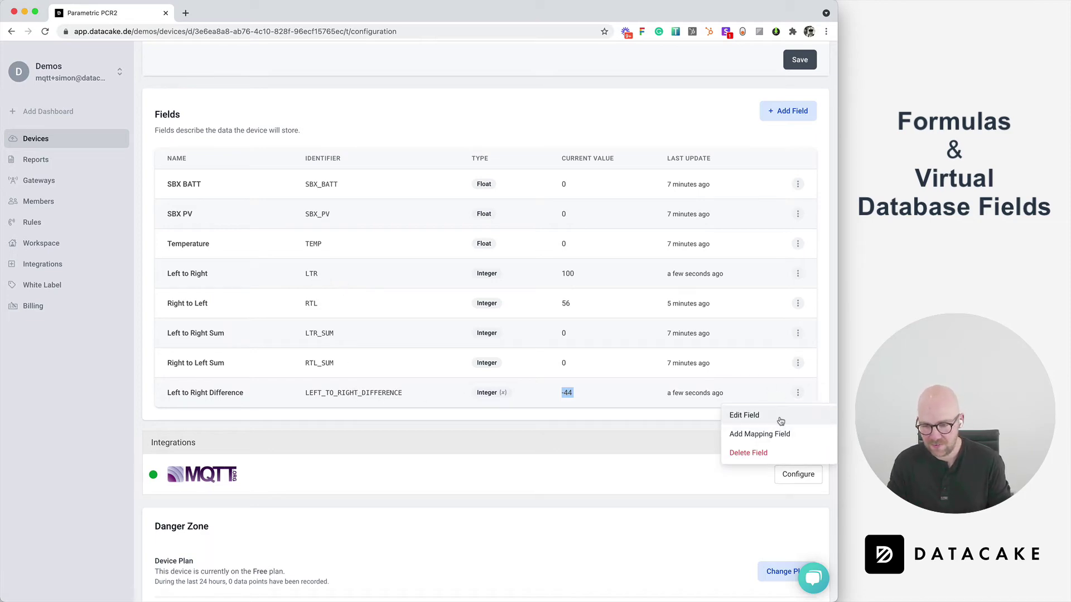
pyautogui.click(787, 420)
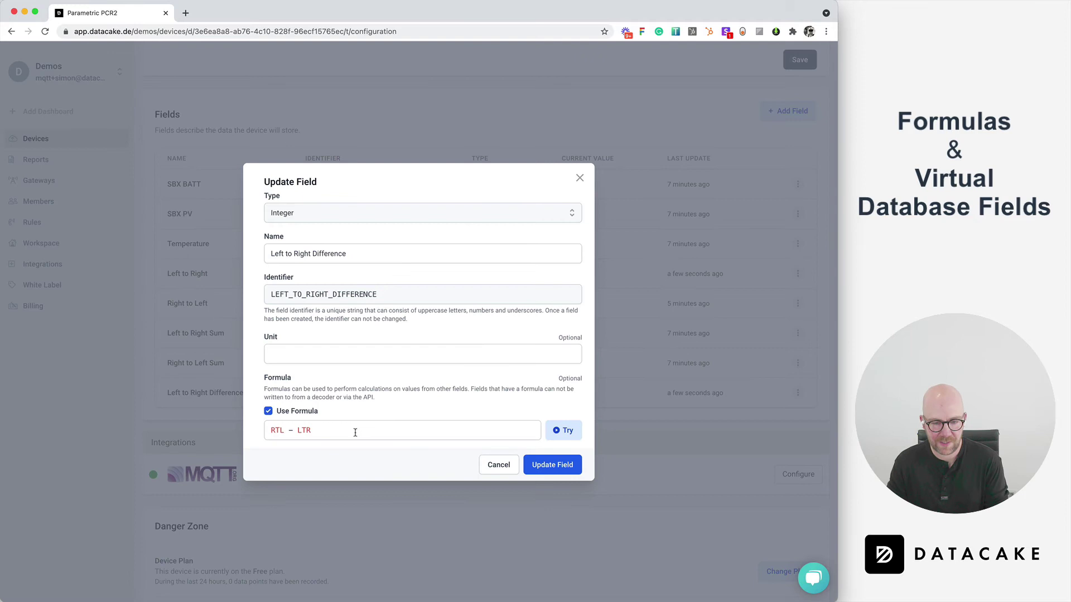
pyautogui.click(564, 430)
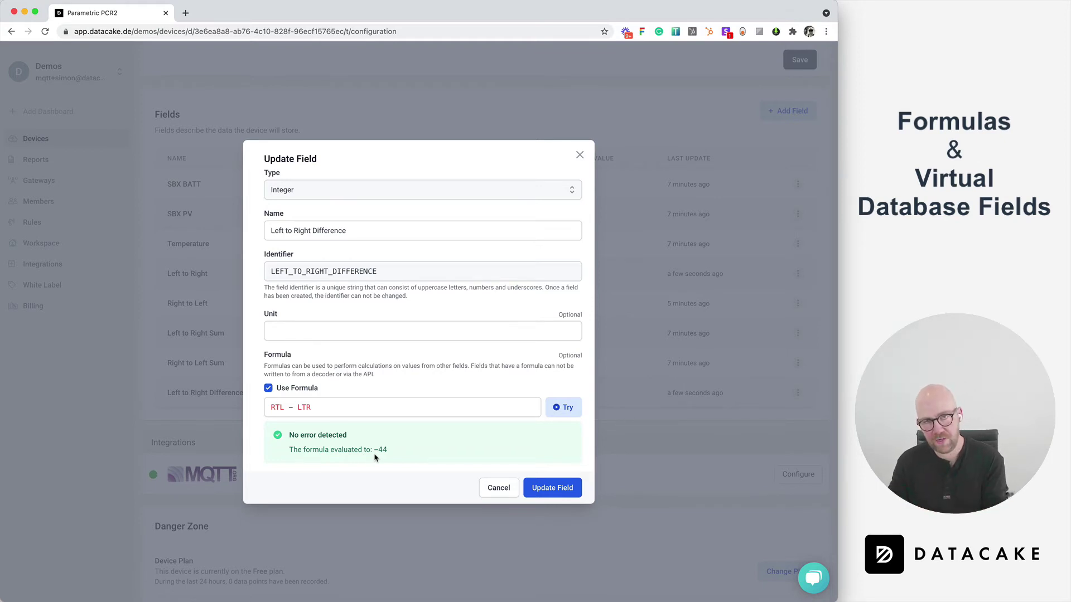
pyautogui.click(579, 155)
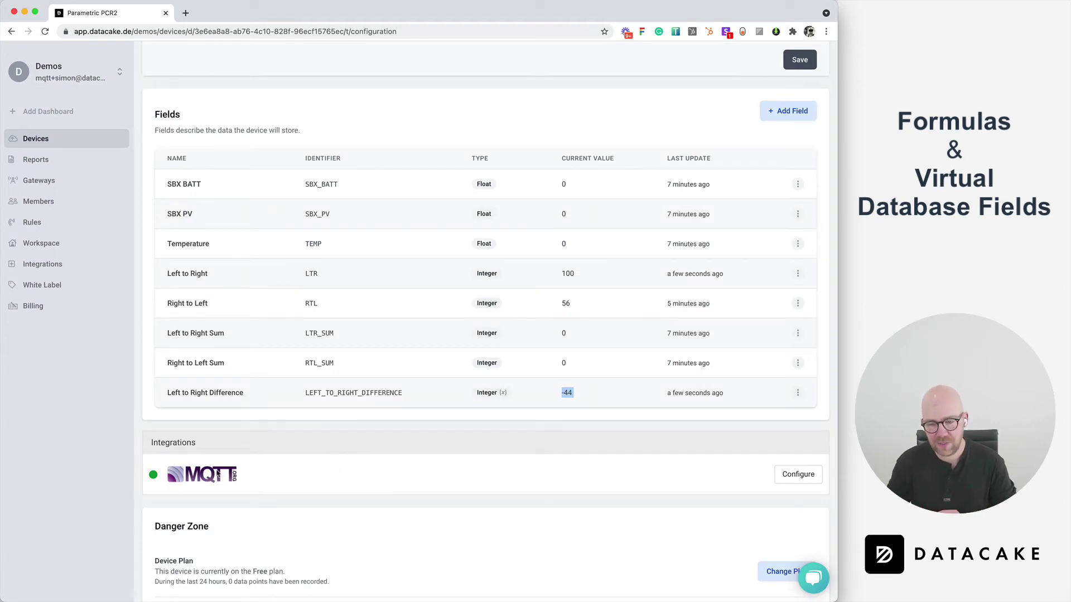
# Examine the MQTT integration's broker and topic details for the device, and close them.
pyautogui.click(785, 476)
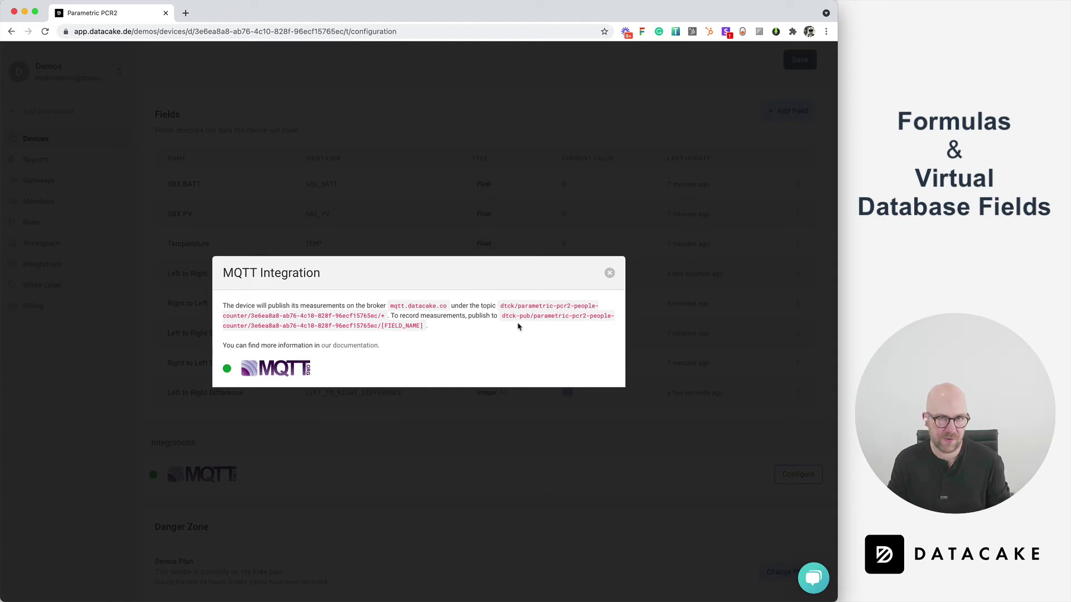
pyautogui.click(610, 274)
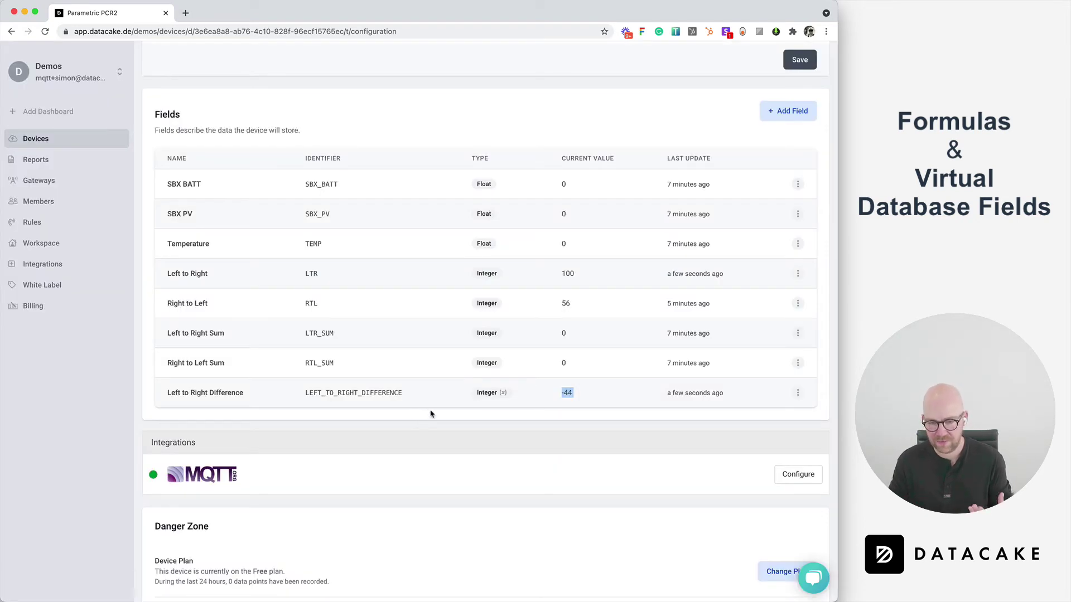
# Enable editing of the device dashboard, duplicate the Left to Right Count widget, and reduce the height of both widgets.
pyautogui.scroll(15, 429, 412)
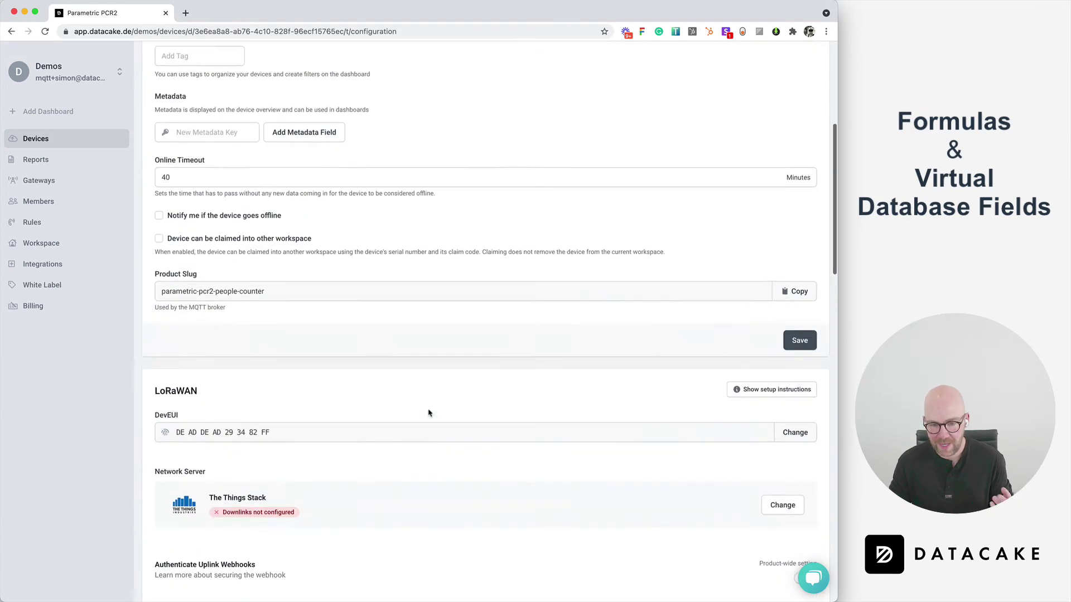
pyautogui.click(183, 189)
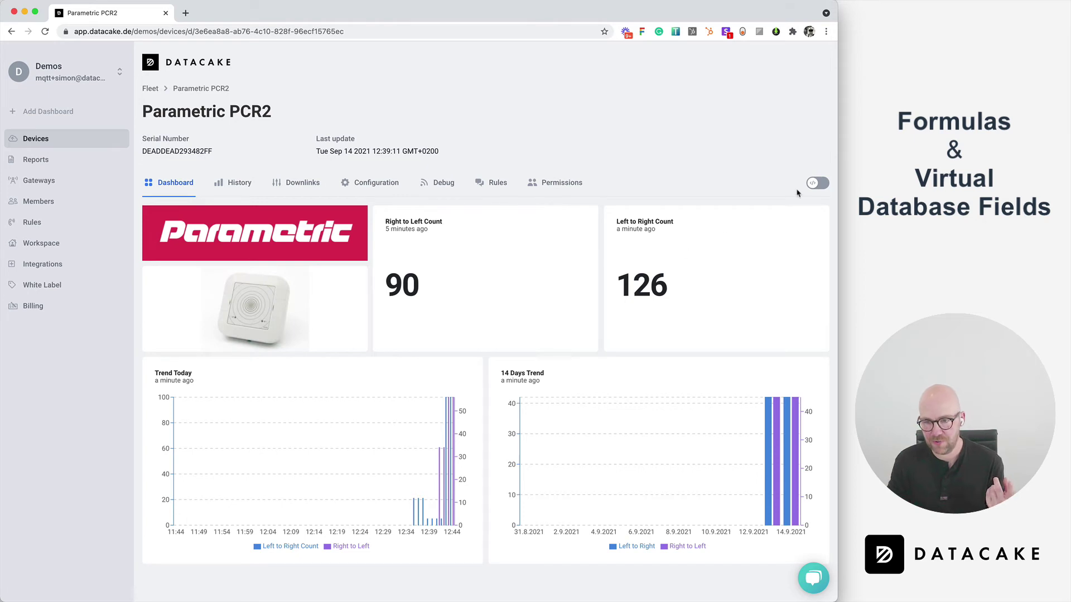
pyautogui.click(821, 188)
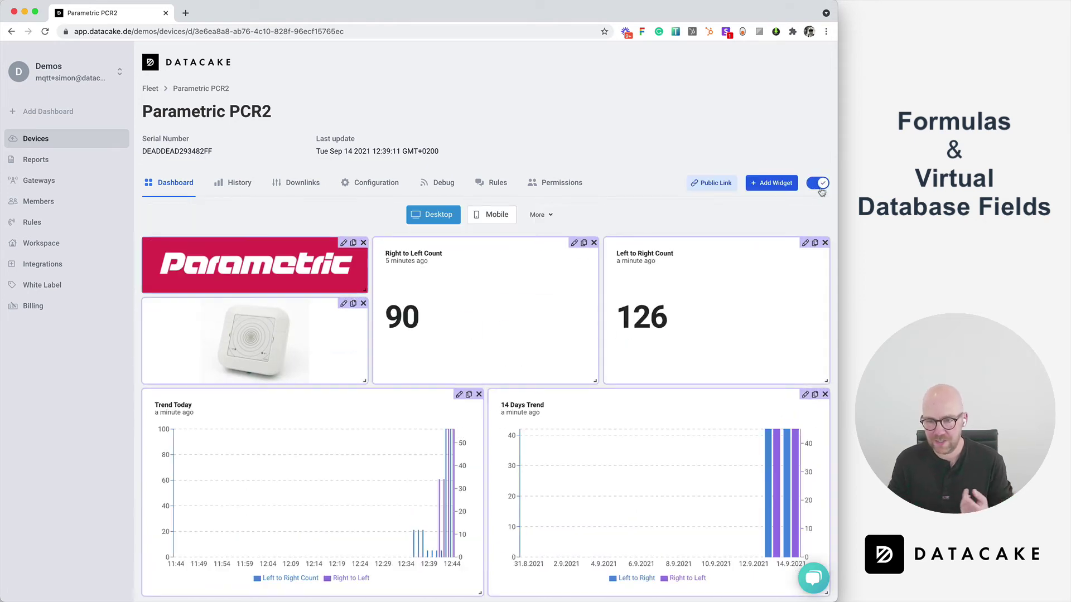
pyautogui.click(815, 242)
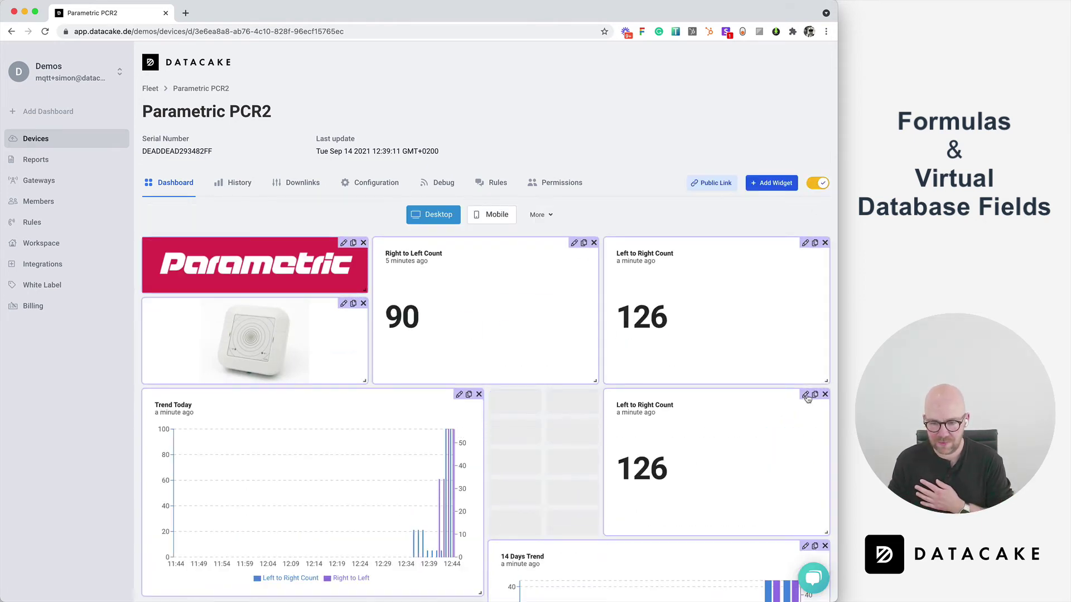
pyautogui.moveTo(596, 376); pyautogui.dragTo(595, 373)
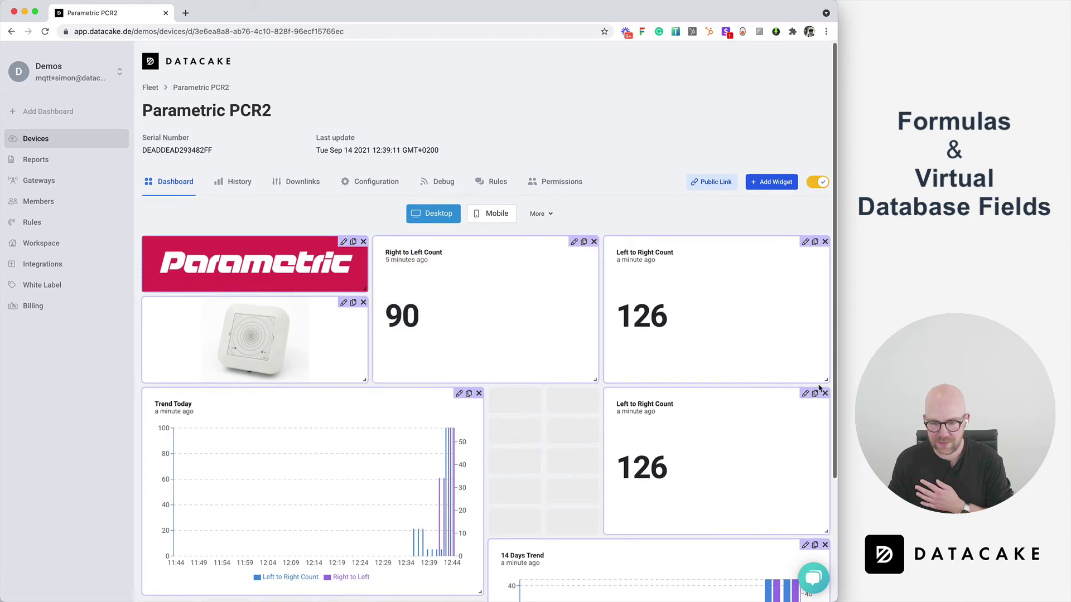
pyautogui.moveTo(826, 380); pyautogui.dragTo(787, 329)
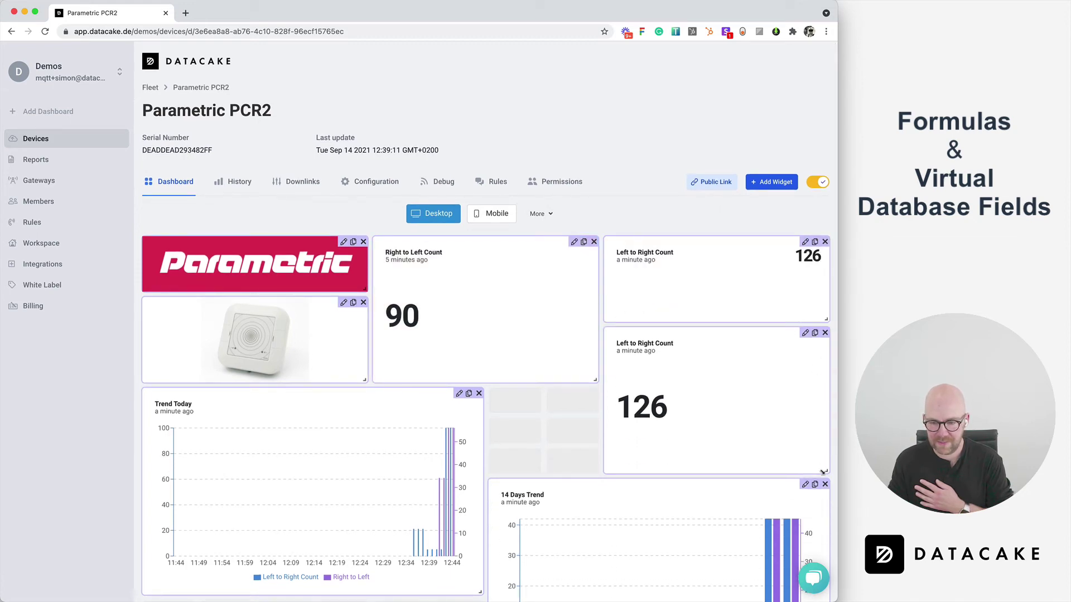
pyautogui.moveTo(824, 472); pyautogui.dragTo(812, 378)
# Switch the duplicated value widget's data field to Left to Right Difference and save it.
pyautogui.click(807, 333)
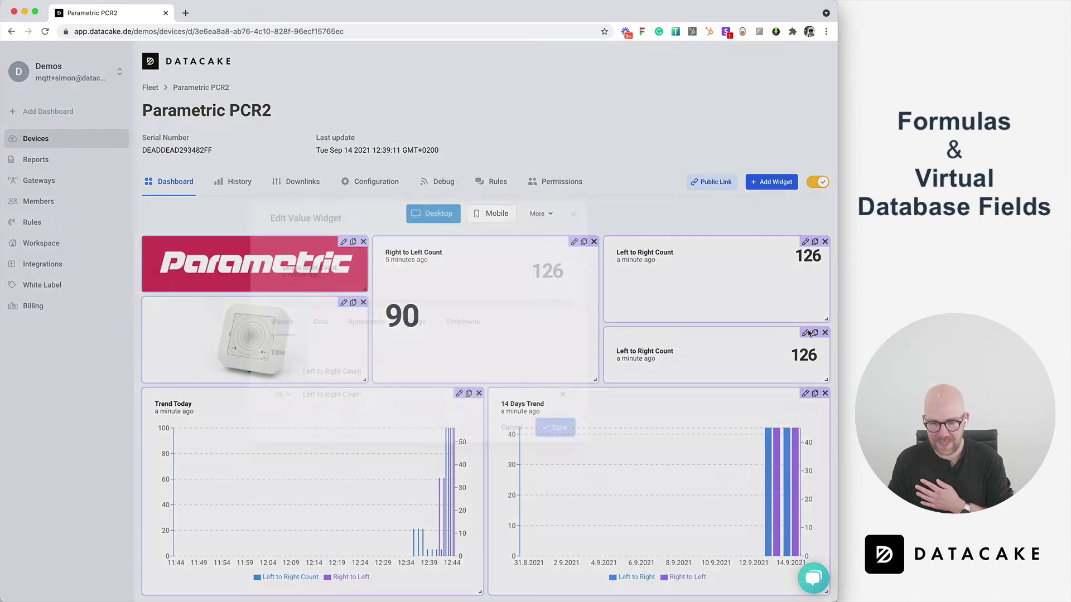
pyautogui.click(319, 329)
pyautogui.click(316, 345)
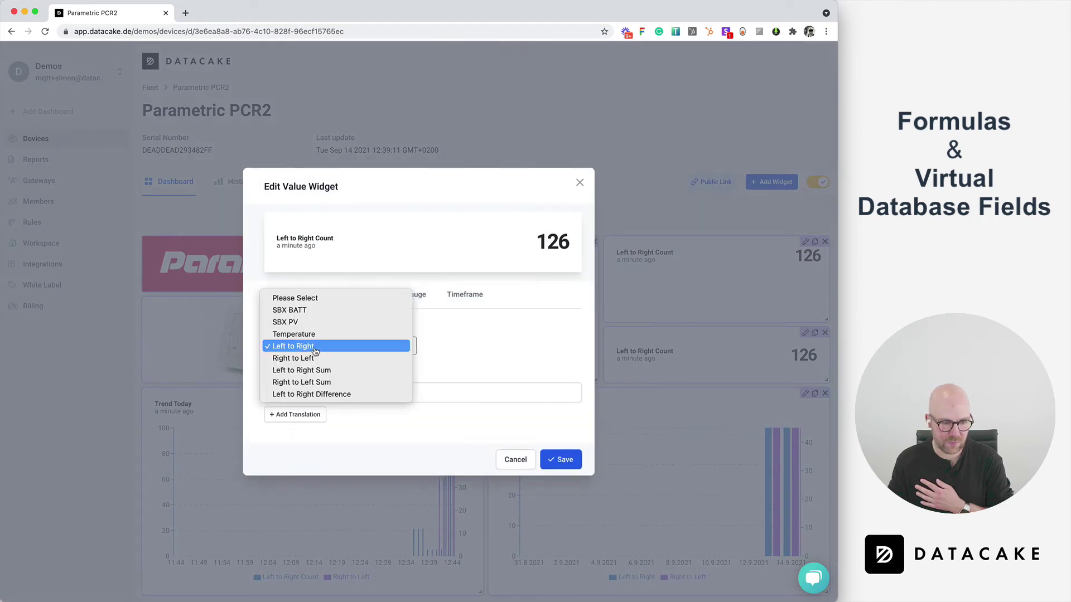
pyautogui.click(308, 396)
pyautogui.click(560, 460)
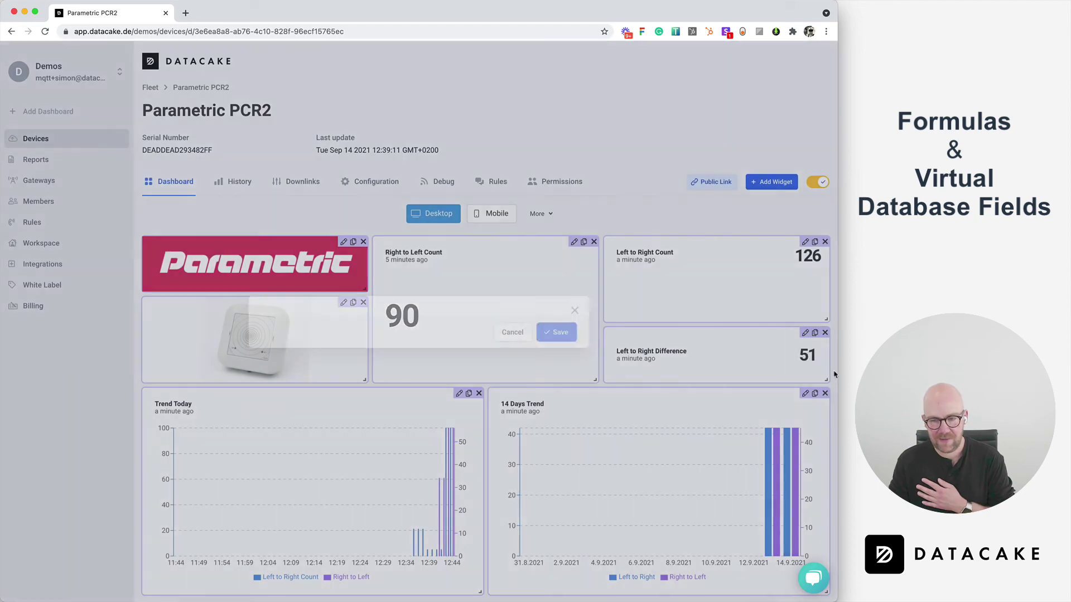
# Place the Left to Right Difference widget above Left to Right Count, make it taller, shrink the count widget, and leave dashboard editing.
pyautogui.moveTo(792, 368); pyautogui.dragTo(794, 272)
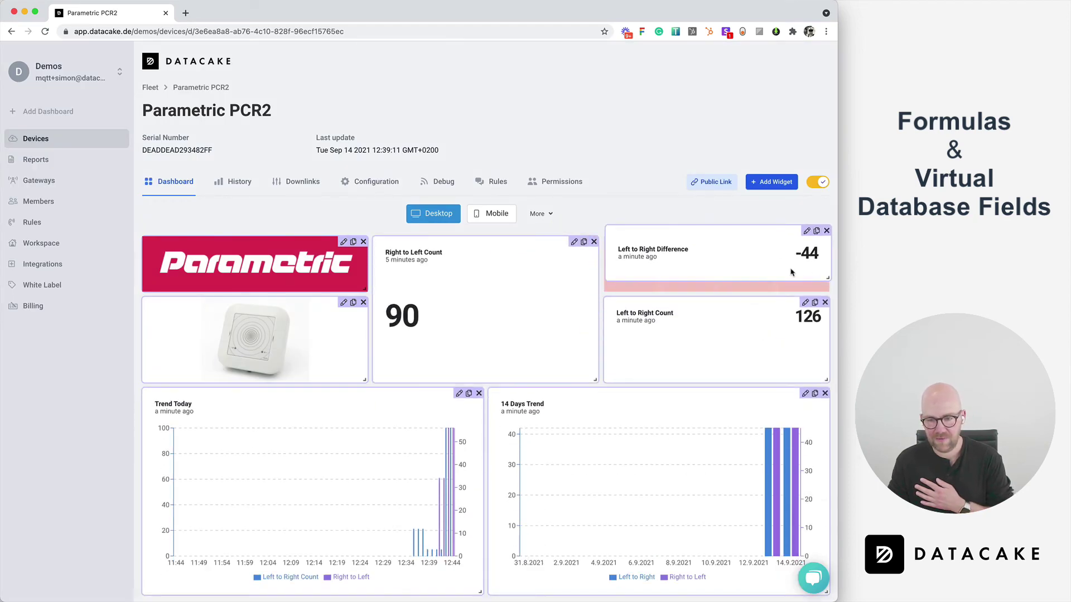
pyautogui.click(826, 380)
pyautogui.moveTo(825, 289); pyautogui.dragTo(817, 329)
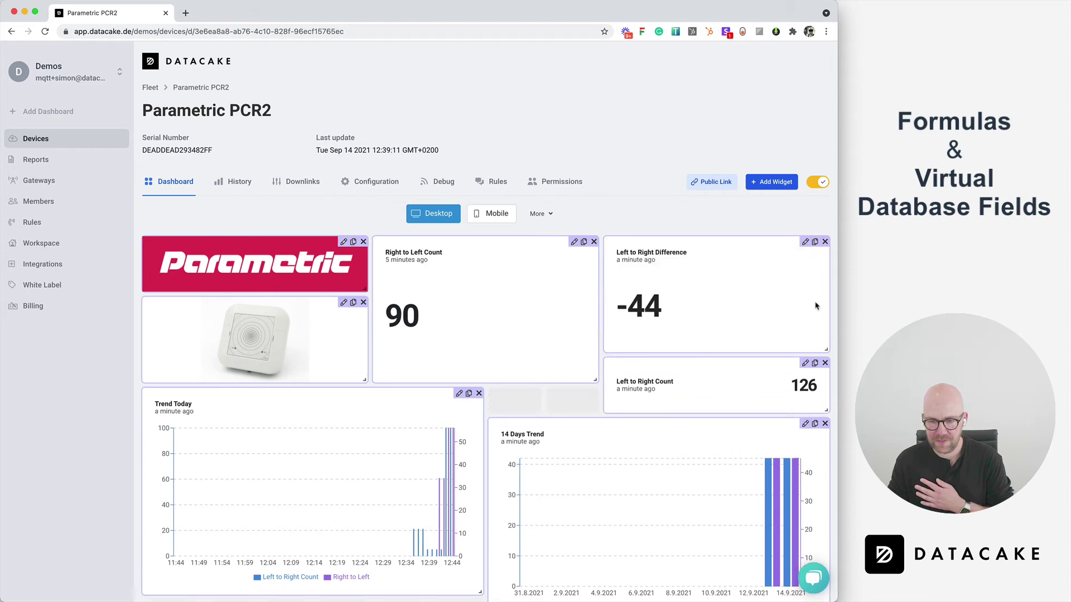
pyautogui.click(818, 182)
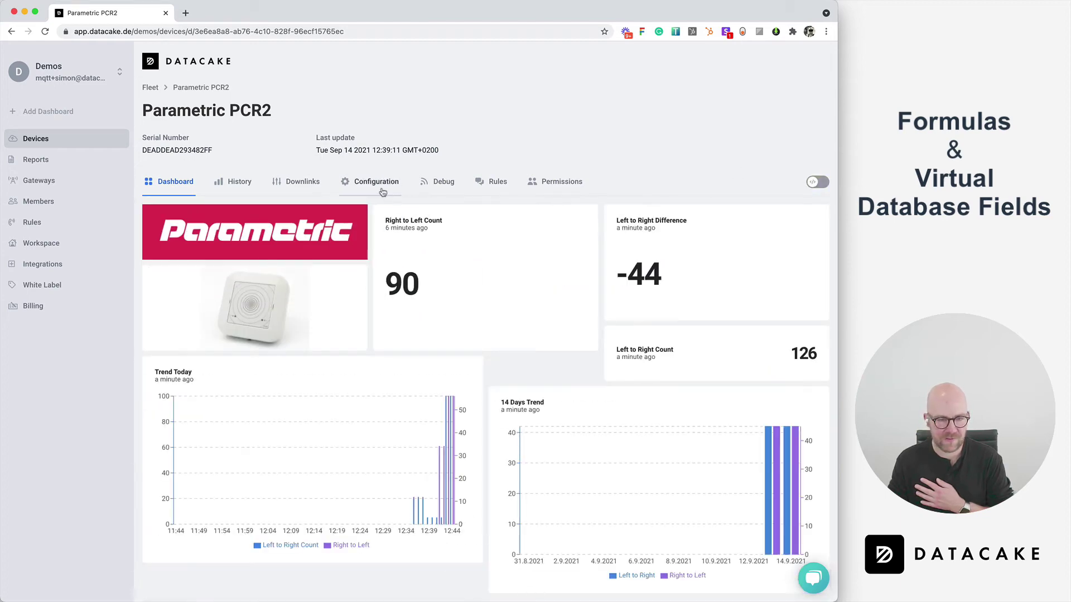
# Go to the device configuration and set the Right to Left field's value to 56.
pyautogui.click(385, 187)
pyautogui.scroll(-15, 628, 452)
pyautogui.scroll(2, 628, 452)
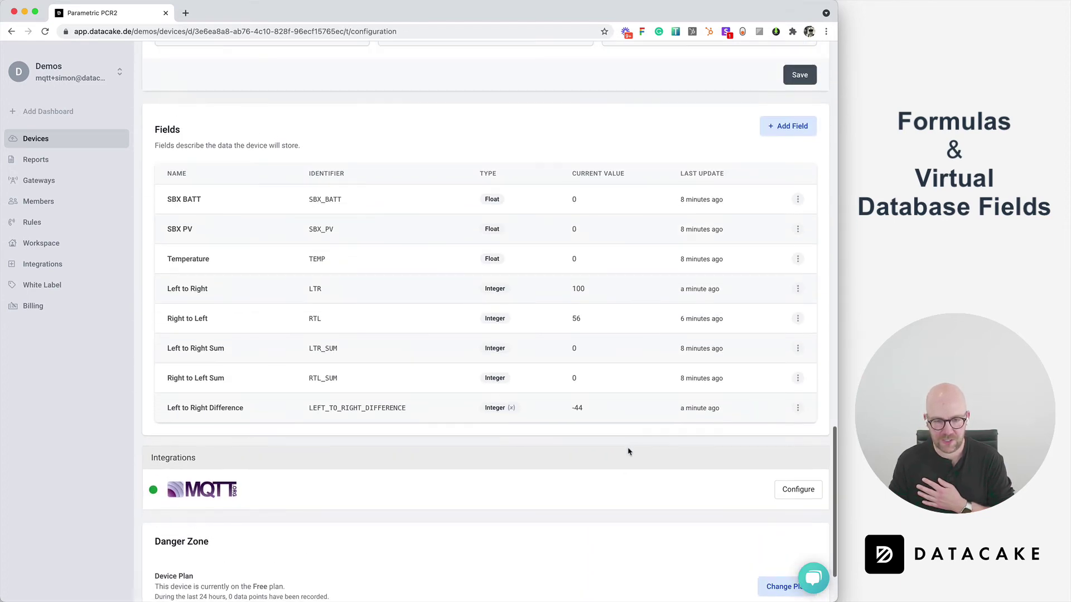
pyautogui.click(798, 318)
pyautogui.click(745, 379)
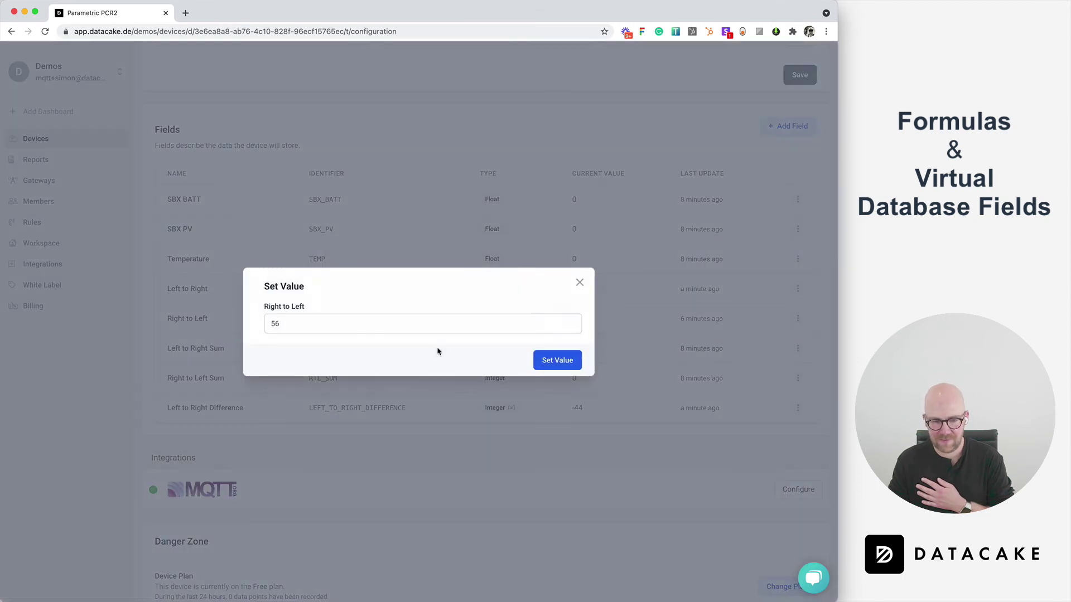
pyautogui.click(423, 325)
pyautogui.press('super+a')
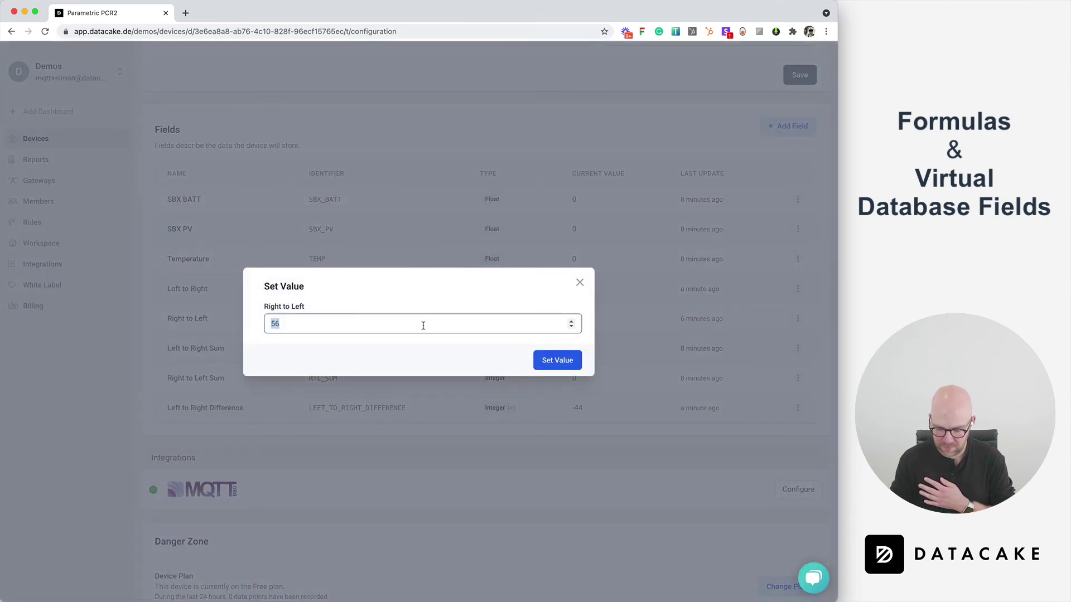
pyautogui.write('5')
pyautogui.click(575, 368)
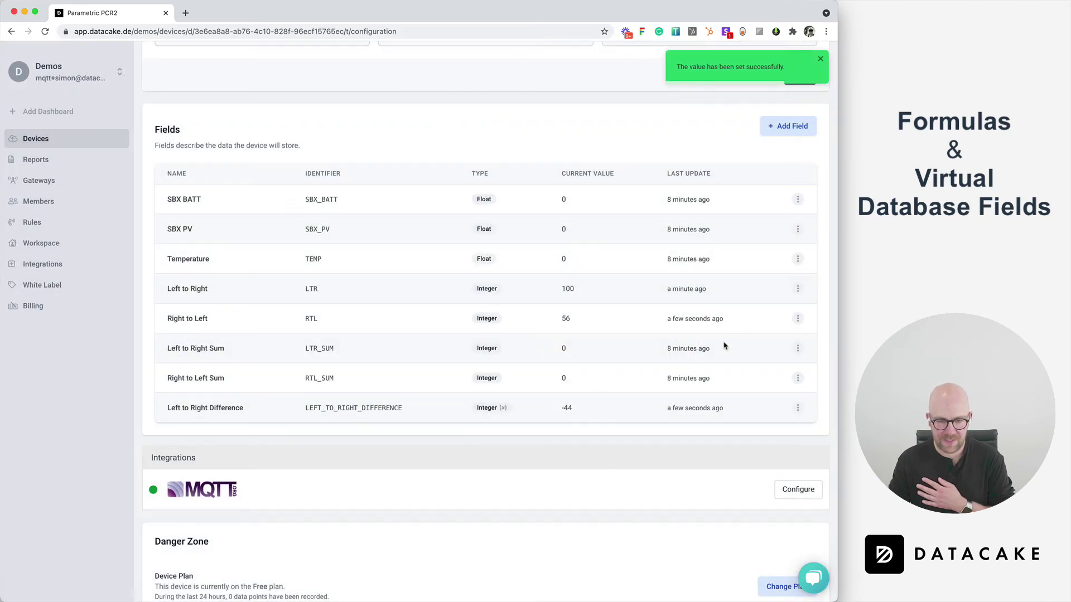
# Set the Right to Left field's value to 36 and check the counts and difference on the device dashboard.
pyautogui.click(797, 319)
pyautogui.click(772, 380)
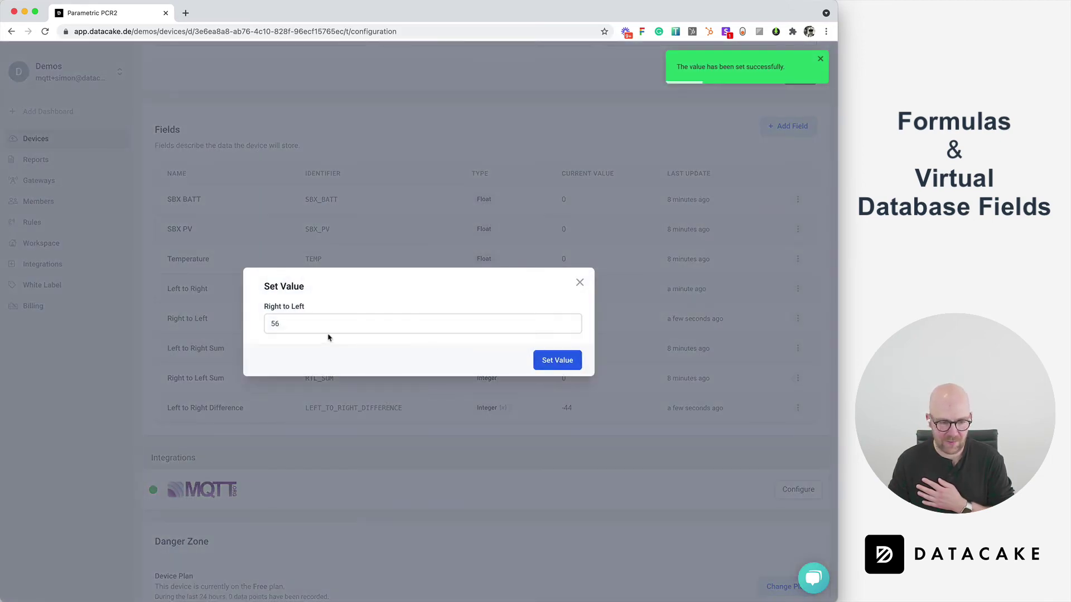
pyautogui.click(328, 322)
pyautogui.press('super+a')
pyautogui.write('3')
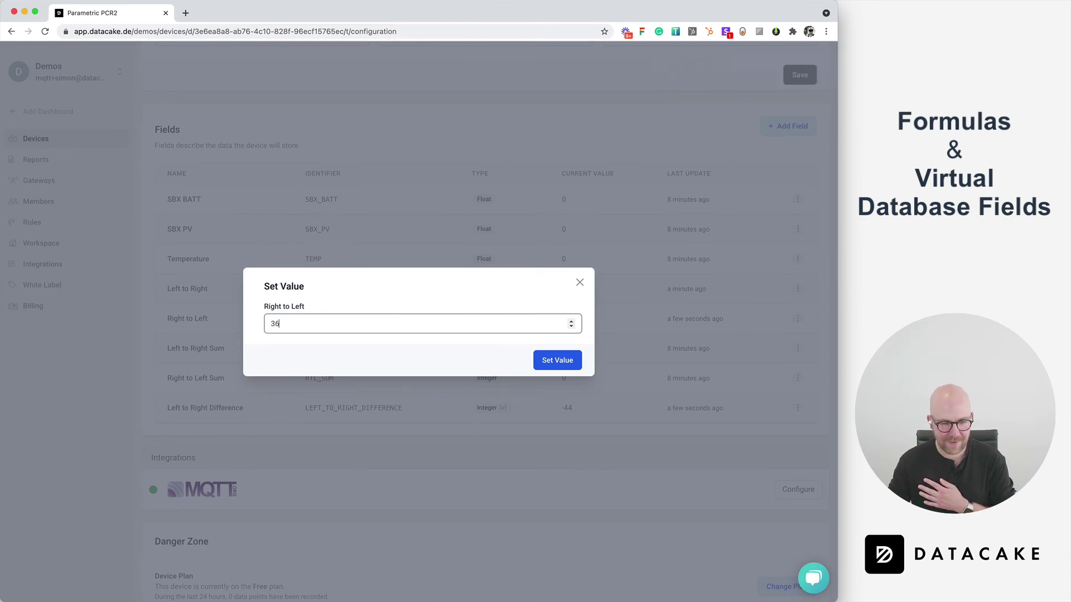
pyautogui.click(574, 371)
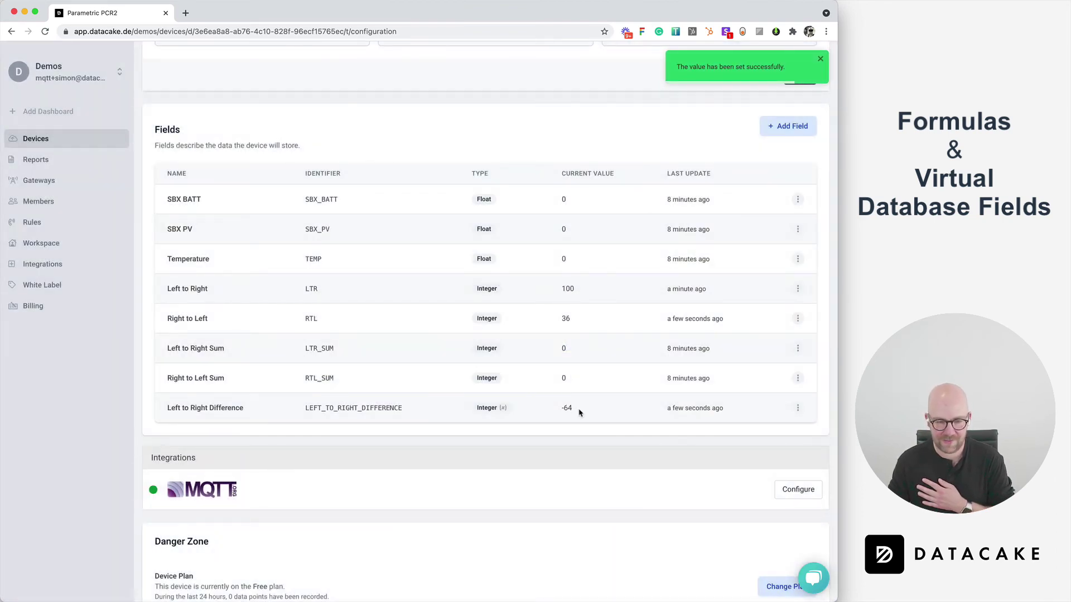
pyautogui.scroll(20, 579, 412)
pyautogui.click(190, 186)
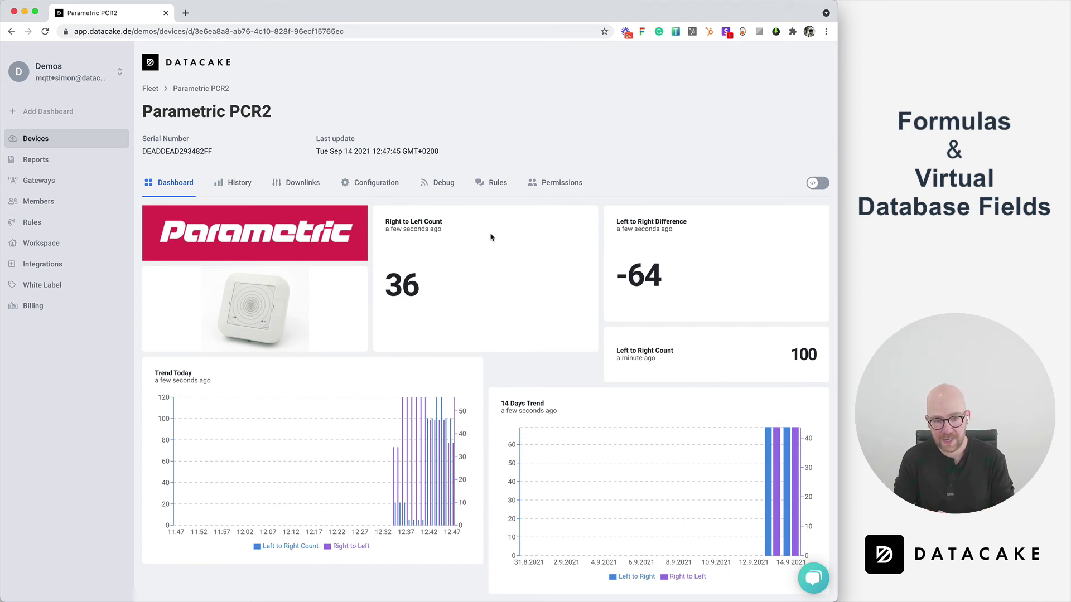
# Return to the device configuration and read through the payload decoder code down to the v4 configuration decoder.
pyautogui.click(375, 183)
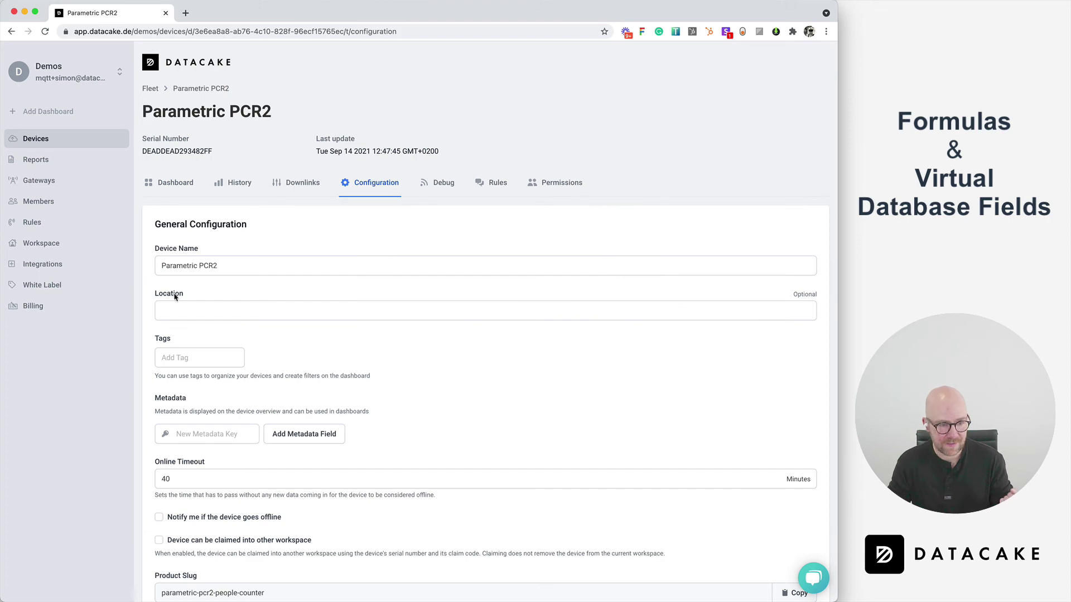
pyautogui.scroll(-3, 147, 303)
pyautogui.scroll(-15, 147, 304)
pyautogui.scroll(-10, 385, 372)
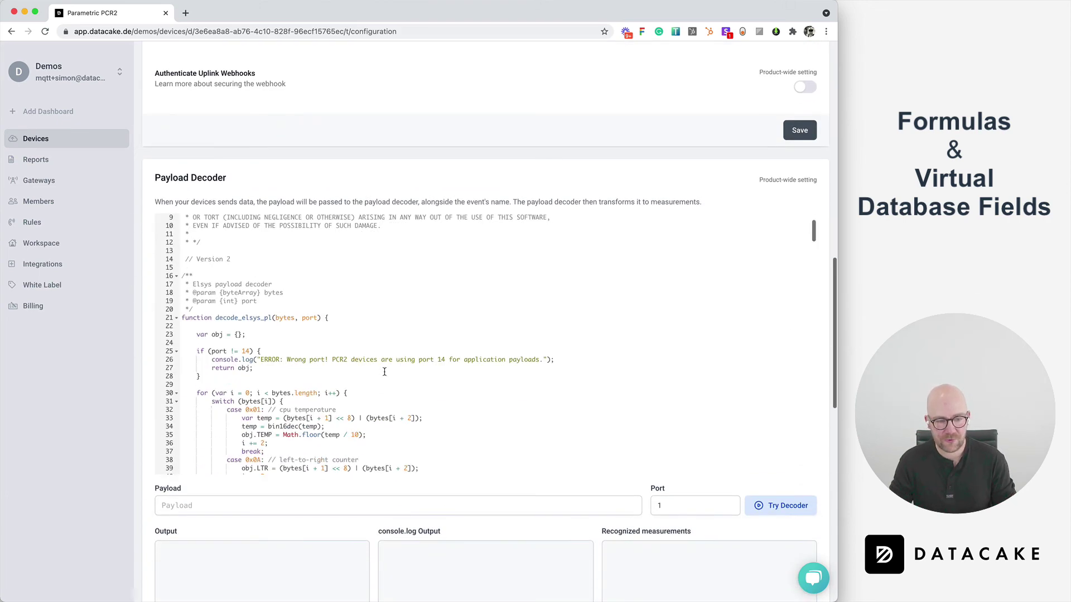
pyautogui.scroll(-20, 385, 371)
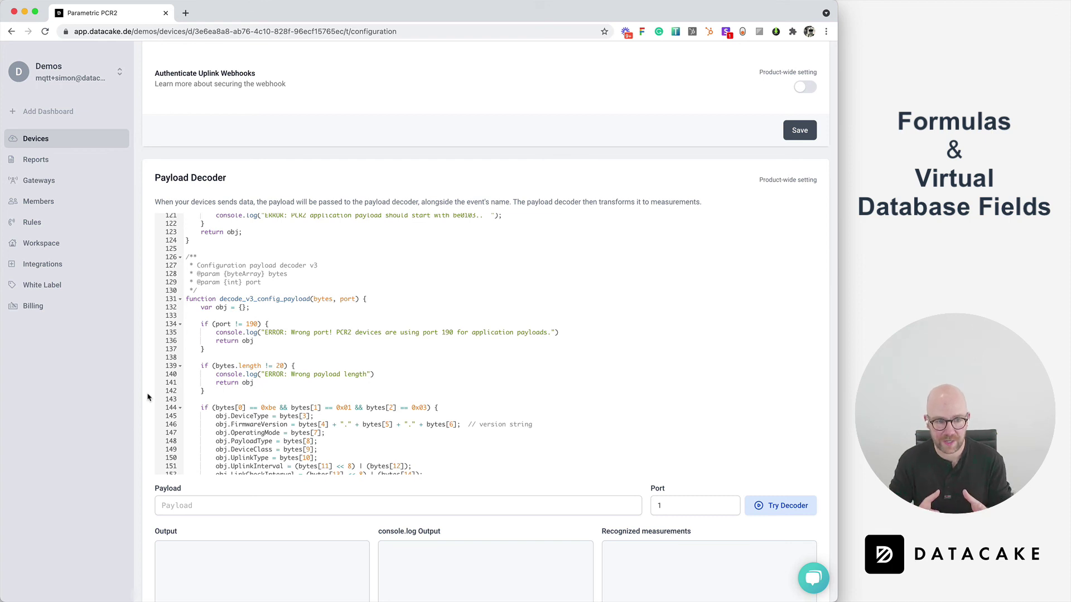
pyautogui.scroll(-1, 147, 397)
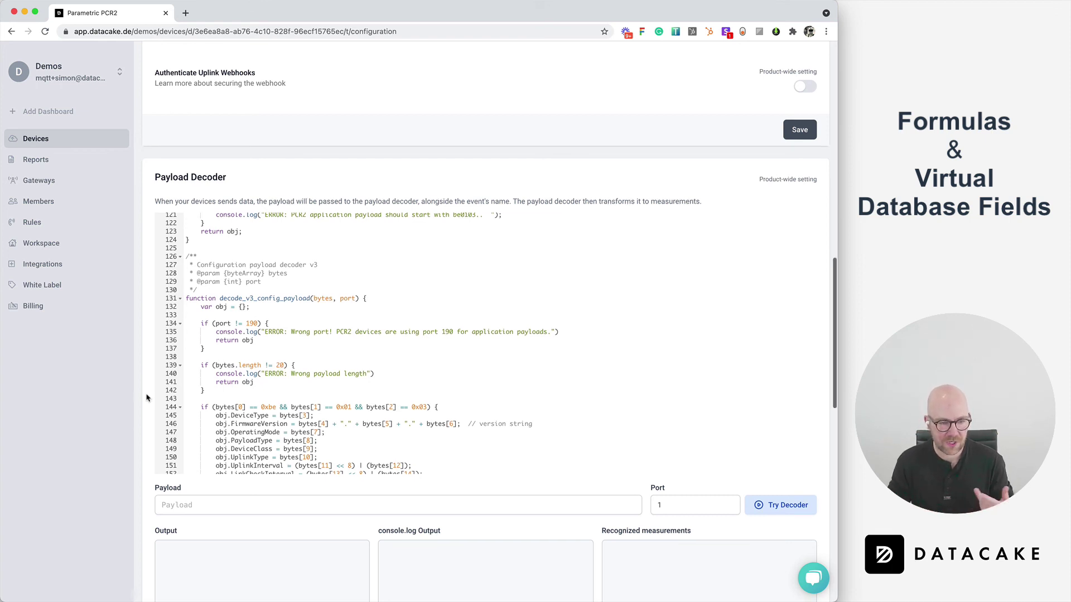
pyautogui.scroll(-5, 353, 396)
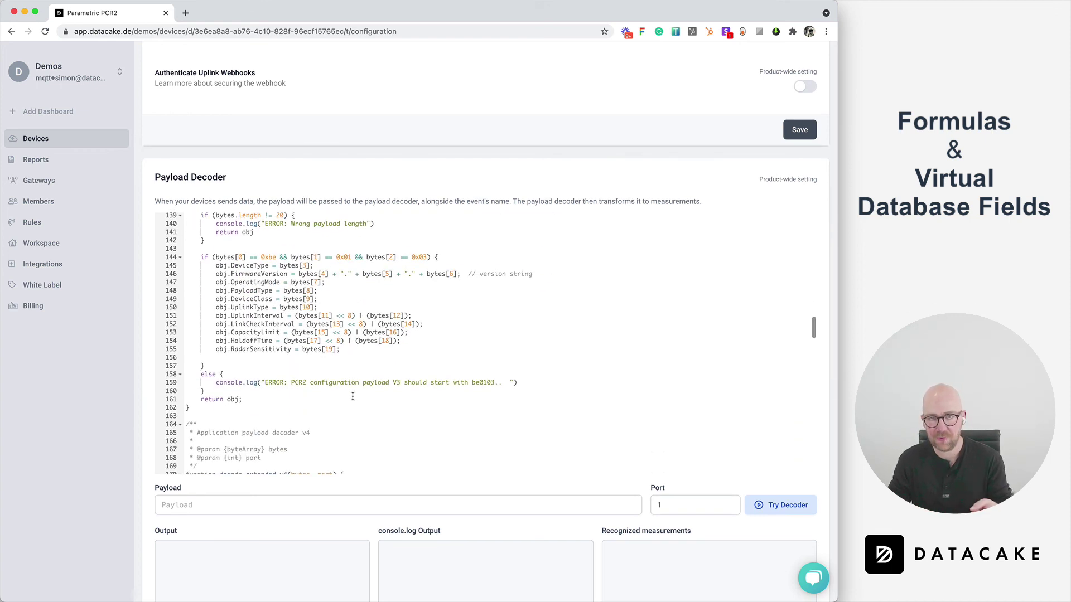
pyautogui.scroll(-15, 352, 396)
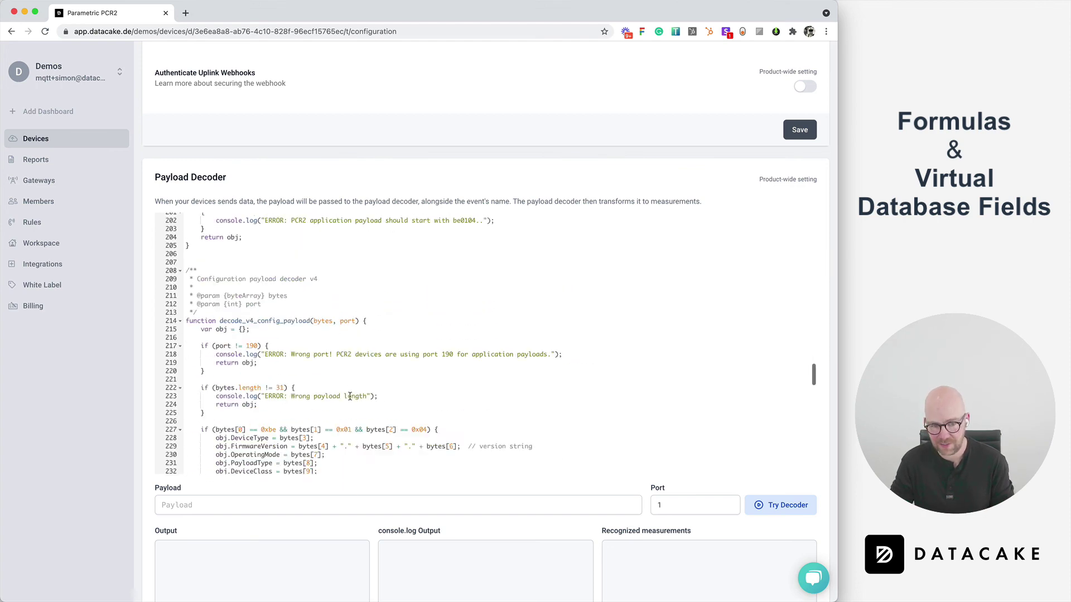
pyautogui.scroll(-5, 350, 396)
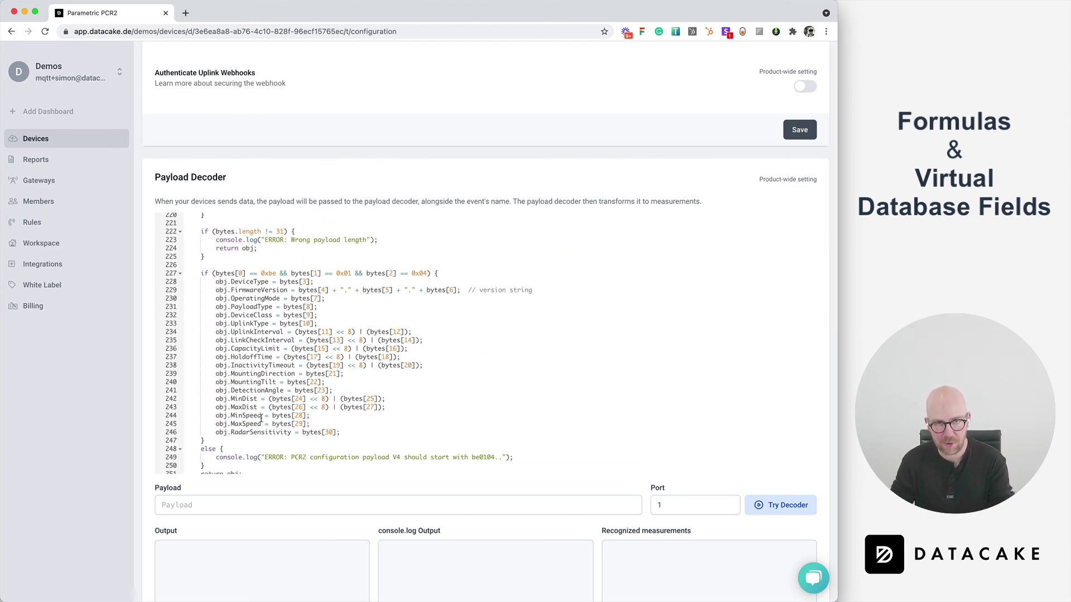
# Open the Left to Right Difference field for editing from the device's field list.
pyautogui.scroll(-15, 148, 444)
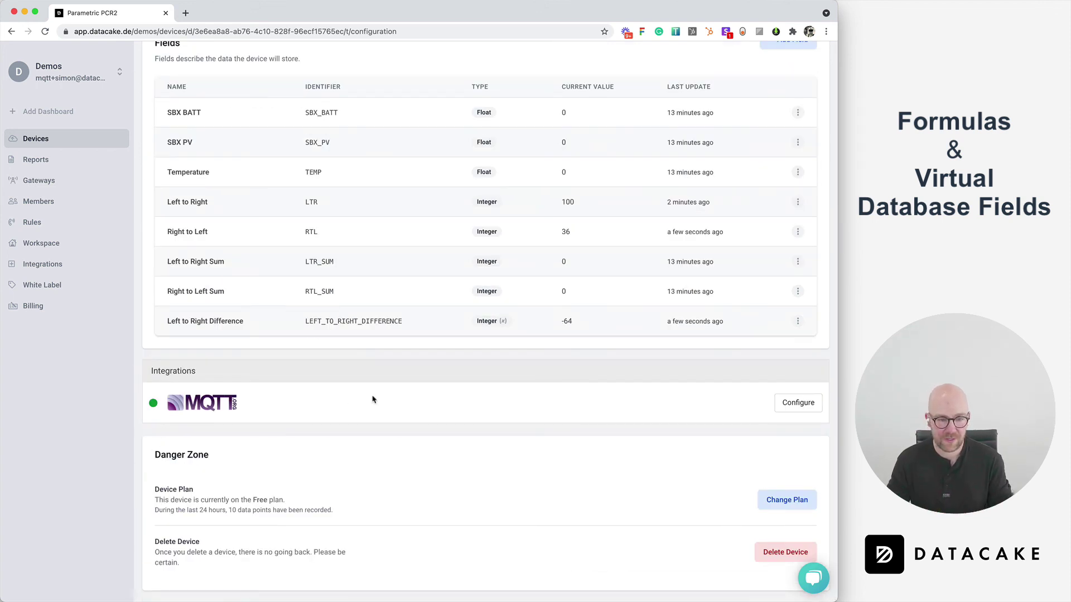
pyautogui.scroll(2, 372, 400)
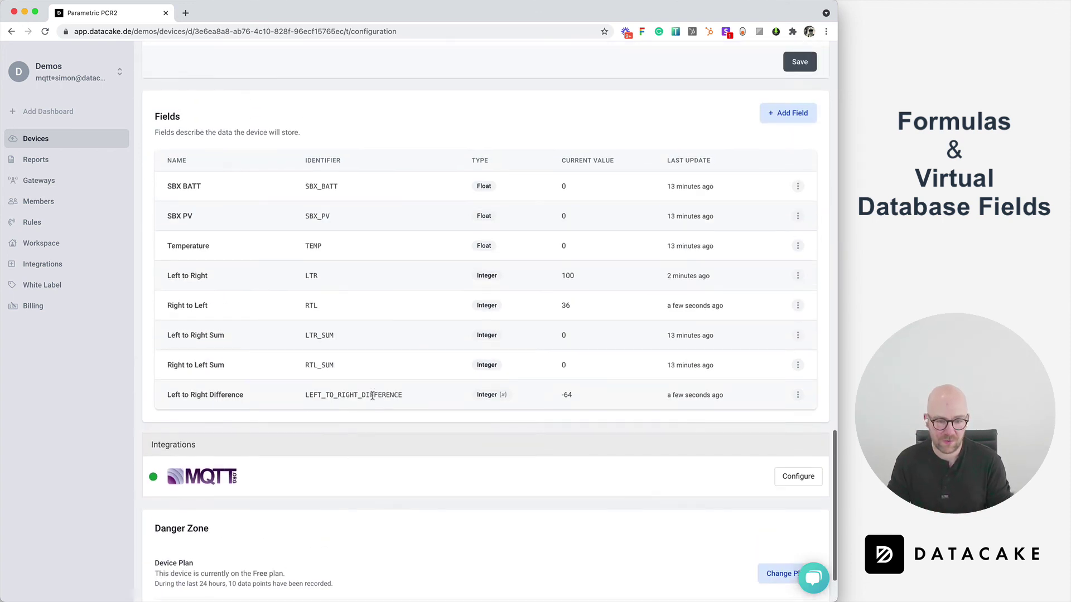
pyautogui.click(798, 396)
pyautogui.click(744, 418)
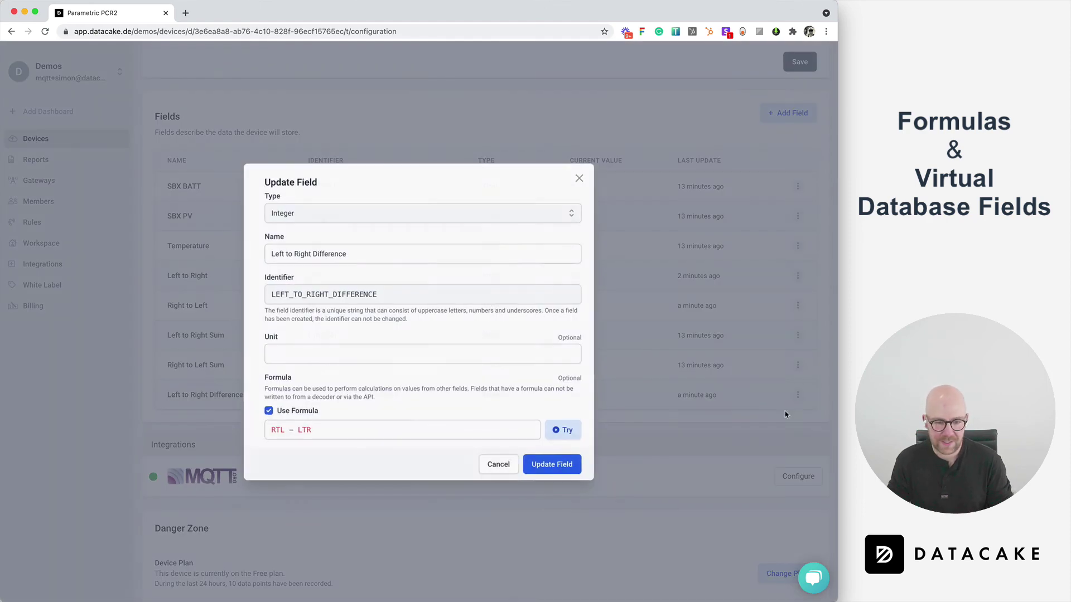